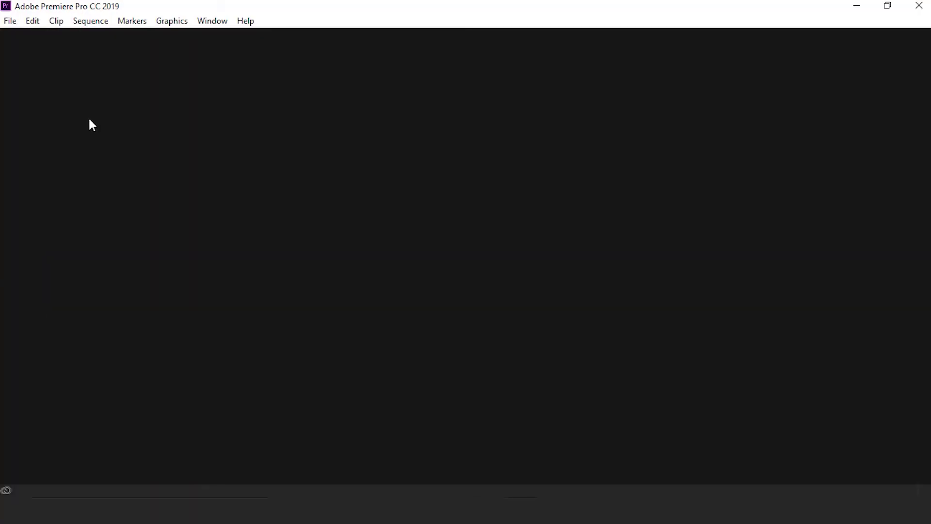
Start a new project from the File menu and name it 'BELAJAR EDITING'.
{"action": "left_click", "coordinate": [10, 22]}
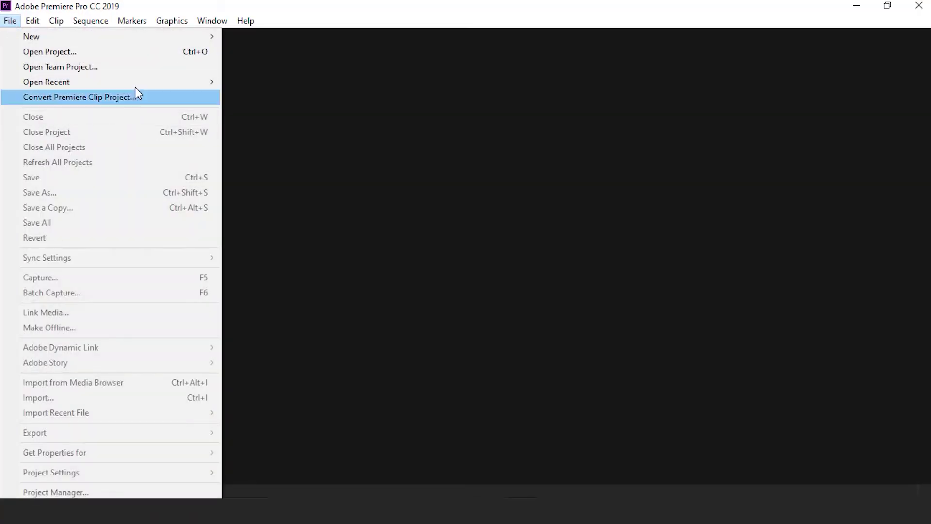
{"action": "mouse_move", "coordinate": [162, 41]}
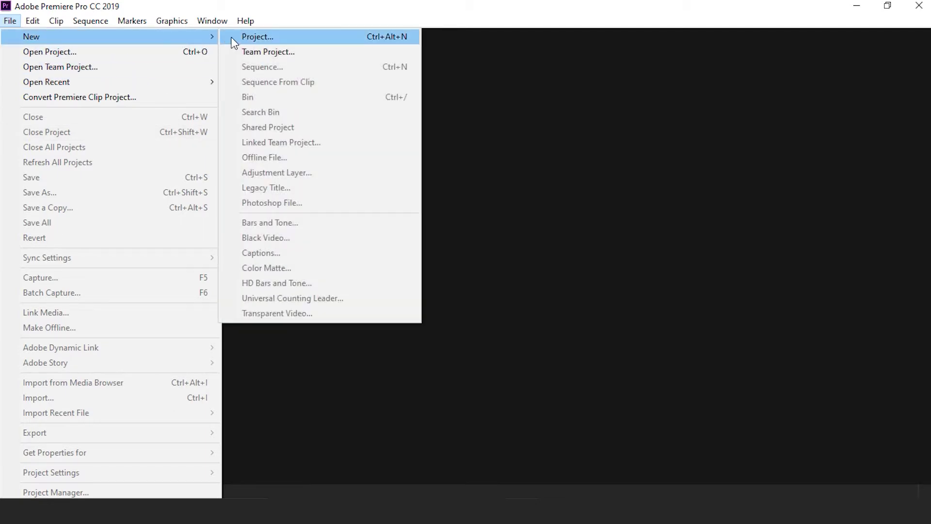
{"action": "left_click", "coordinate": [233, 39]}
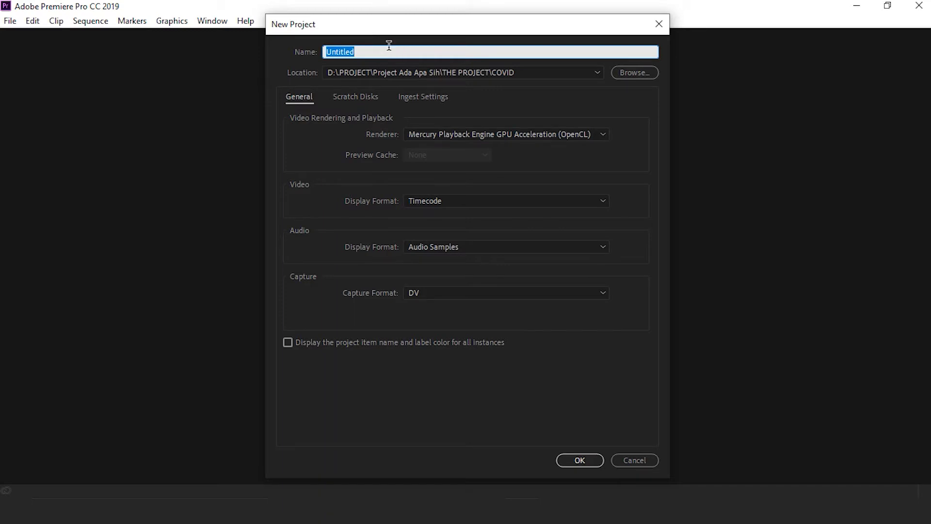
{"action": "type", "text": "BELAJAR EDITING"}
{"action": "left_click", "coordinate": [597, 72]}
Browse to the Data (D:) drive and select it as the project location.
{"action": "left_click", "coordinate": [638, 74]}
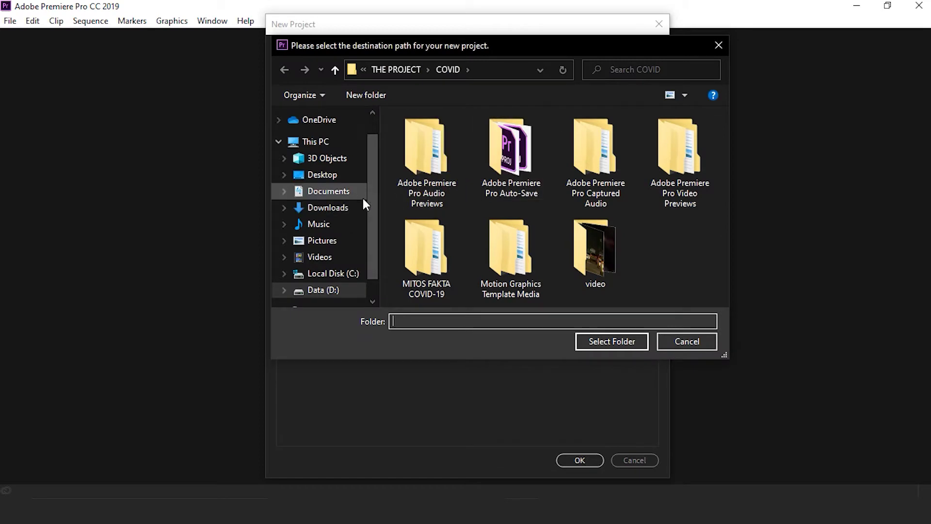
{"action": "scroll", "coordinate": [373, 194], "scroll_direction": "down", "scroll_amount": 1}
{"action": "left_click", "coordinate": [341, 267]}
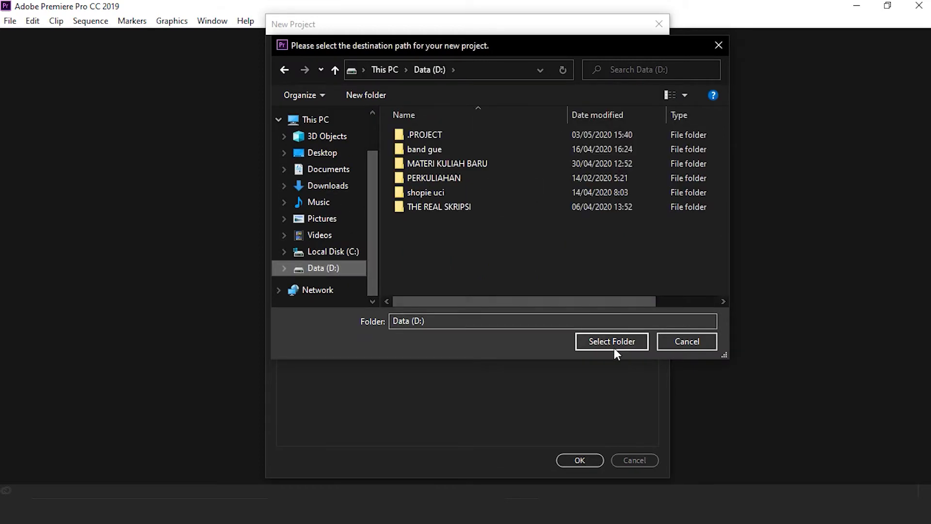
{"action": "left_click", "coordinate": [612, 343]}
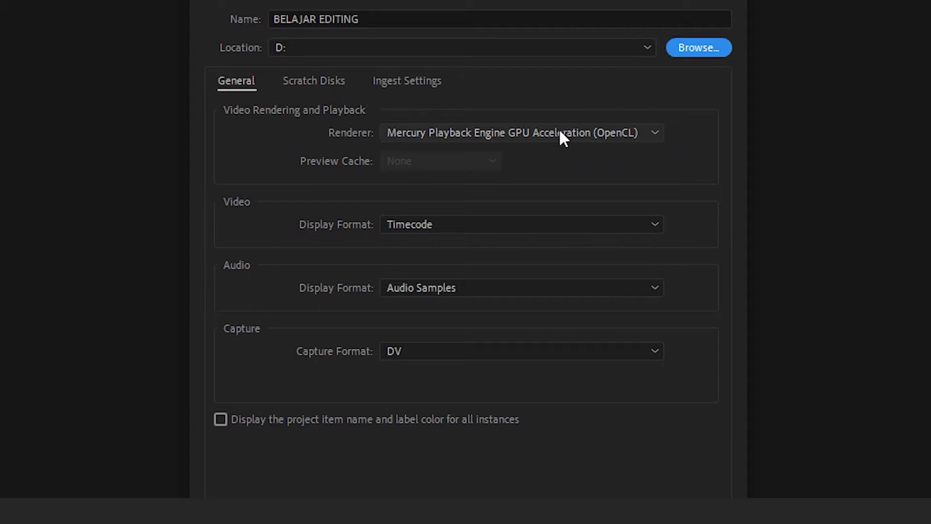
{"action": "left_click", "coordinate": [561, 137]}
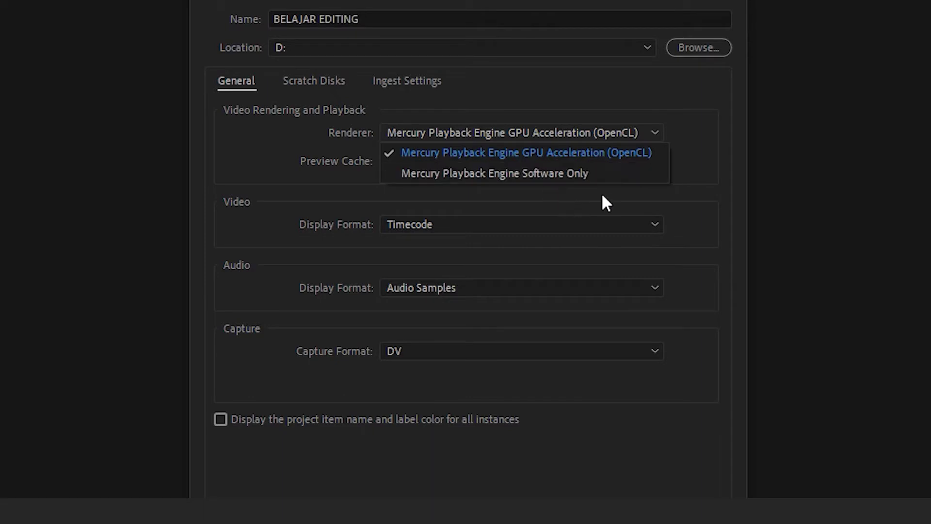
{"action": "left_click", "coordinate": [584, 156]}
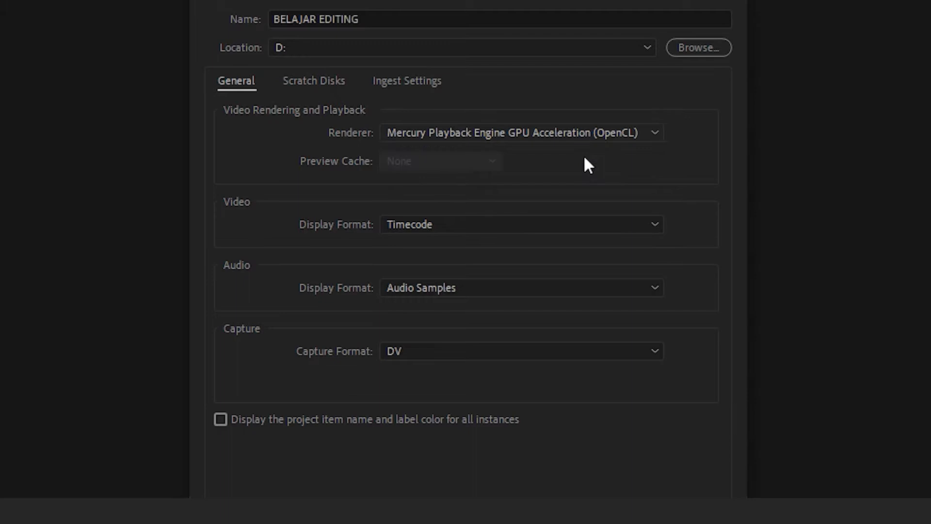
{"action": "left_click", "coordinate": [662, 224]}
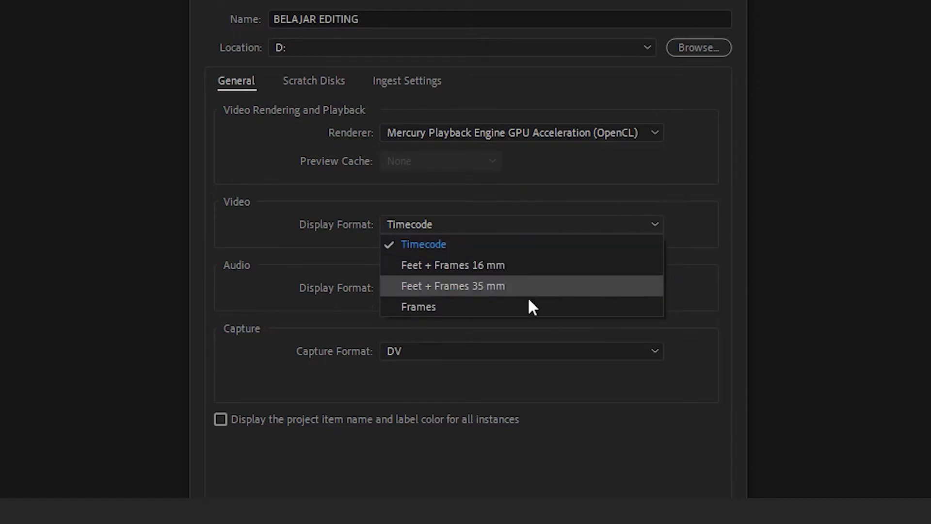
{"action": "left_click", "coordinate": [524, 248]}
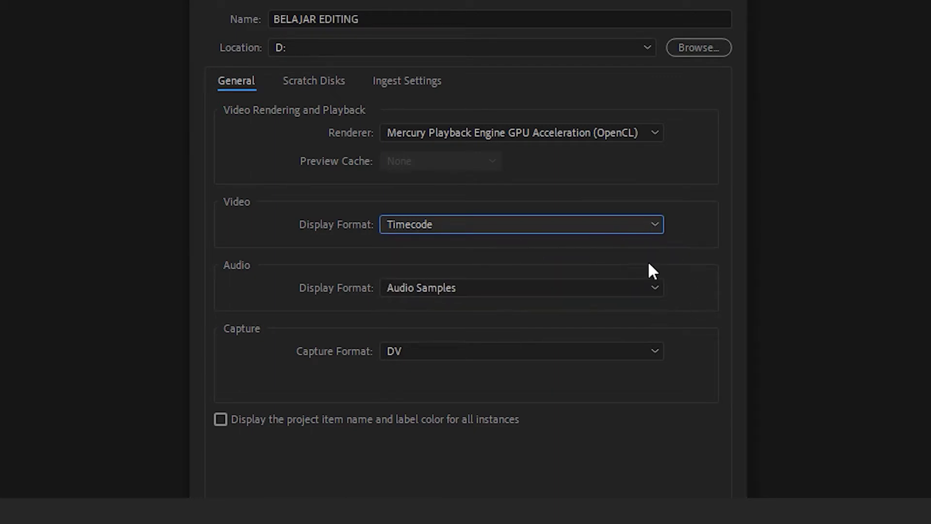
{"action": "left_click", "coordinate": [633, 291]}
{"action": "left_click", "coordinate": [639, 316]}
{"action": "left_click", "coordinate": [650, 345]}
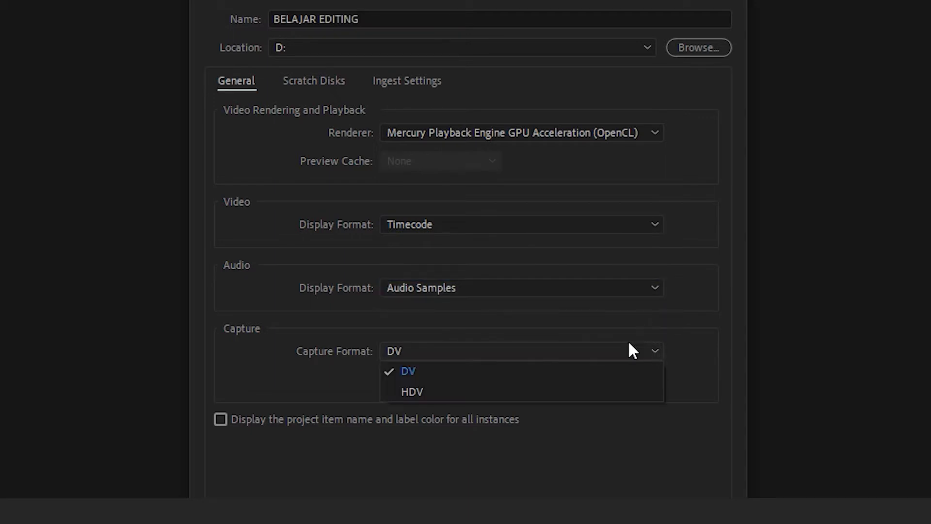
{"action": "key", "text": "Escape"}
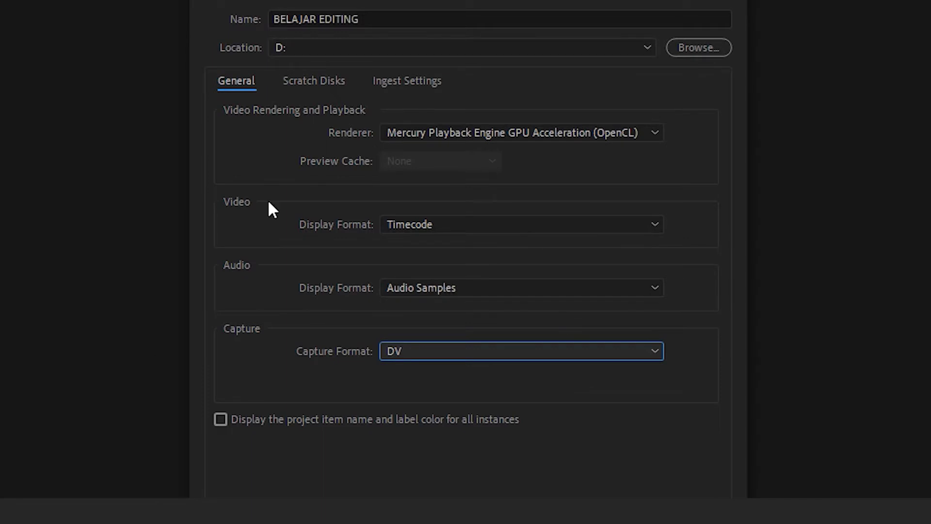
{"action": "left_click", "coordinate": [315, 80]}
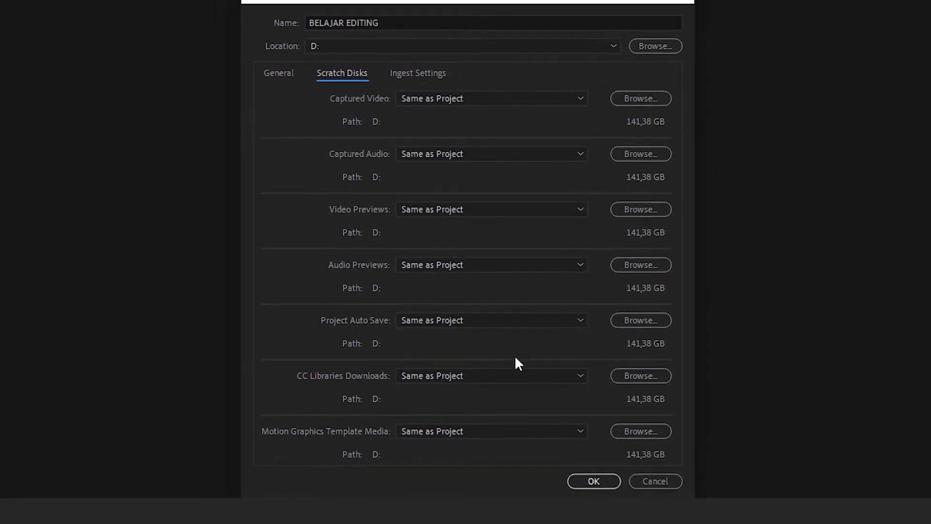
Confirm creation of BELAJAR EDITING.prproj on D: and make the Source monitor active.
{"action": "left_click", "coordinate": [588, 462]}
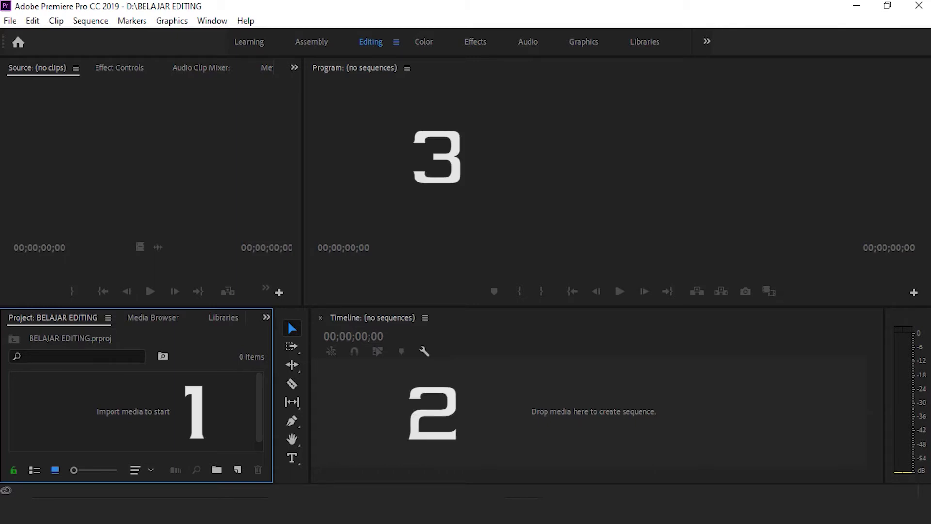
{"action": "left_click", "coordinate": [165, 185]}
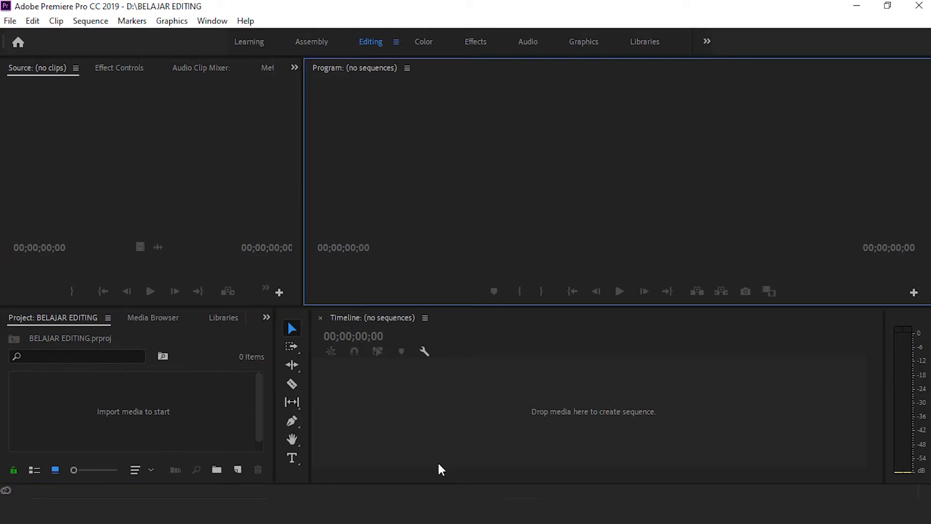
{"action": "key", "text": "shift+4"}
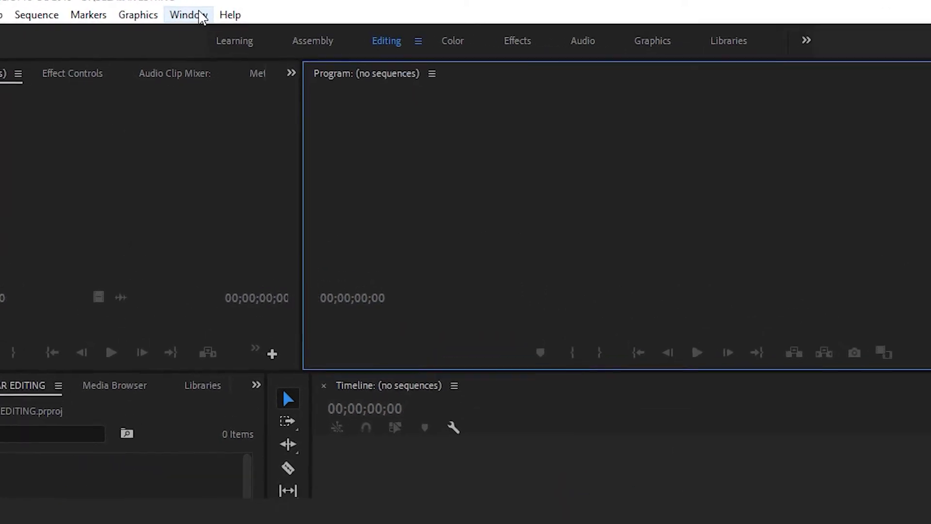
Switch to the Editing workspace.
{"action": "left_click", "coordinate": [212, 19]}
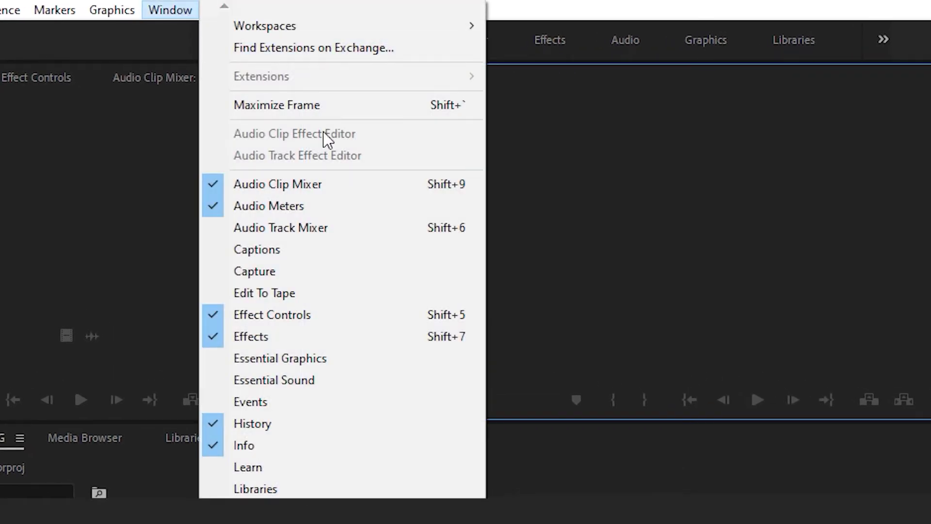
{"action": "mouse_move", "coordinate": [399, 23]}
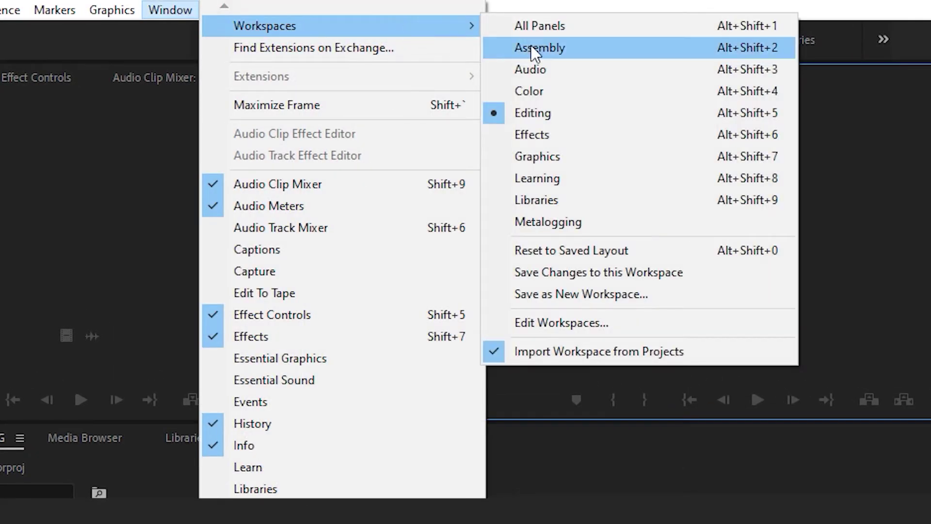
{"action": "left_click", "coordinate": [571, 121]}
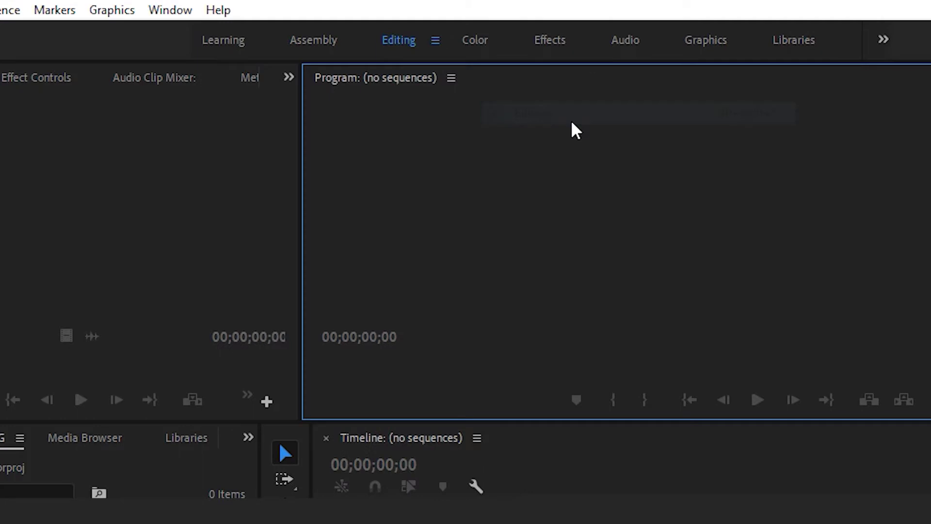
Reset the Editing workspace to its saved layout.
{"action": "left_click", "coordinate": [170, 12]}
{"action": "mouse_move", "coordinate": [413, 20]}
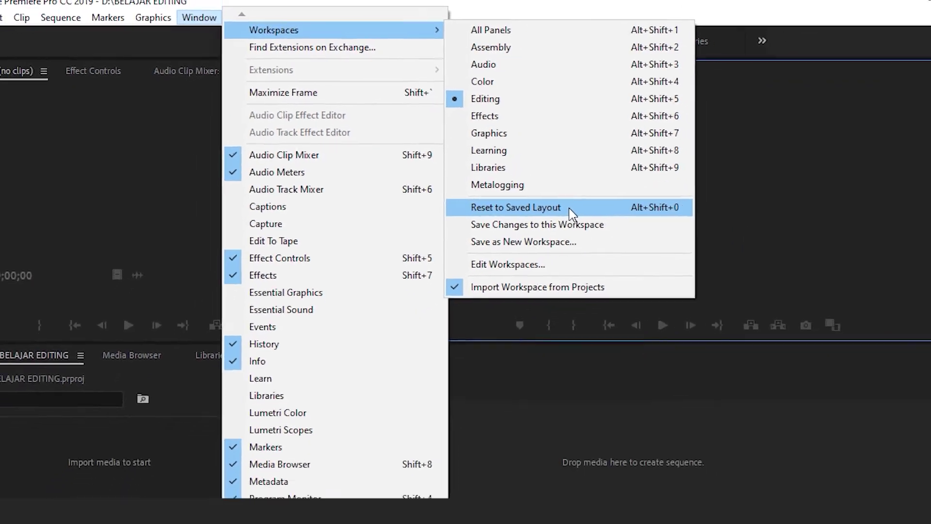
{"action": "left_click", "coordinate": [540, 194]}
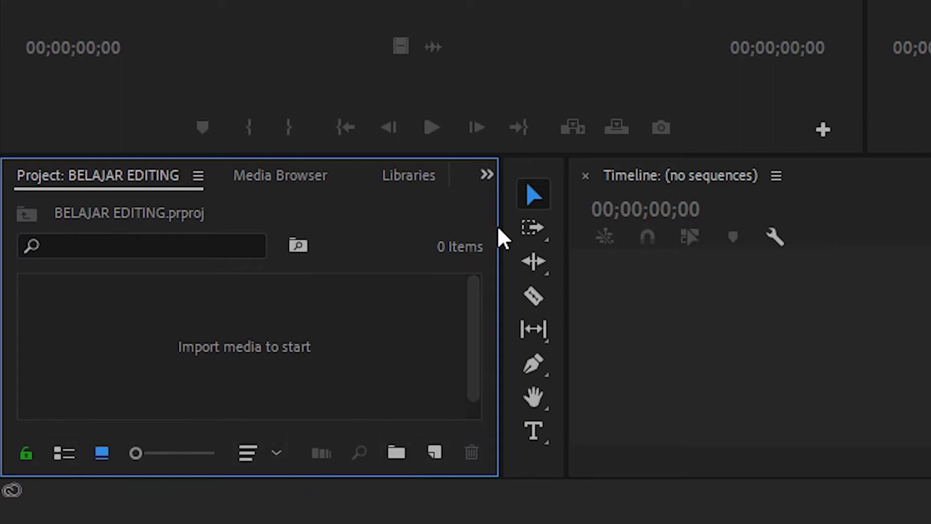
Show the Effects panel from the Project panel group's overflow list.
{"action": "left_click", "coordinate": [486, 175]}
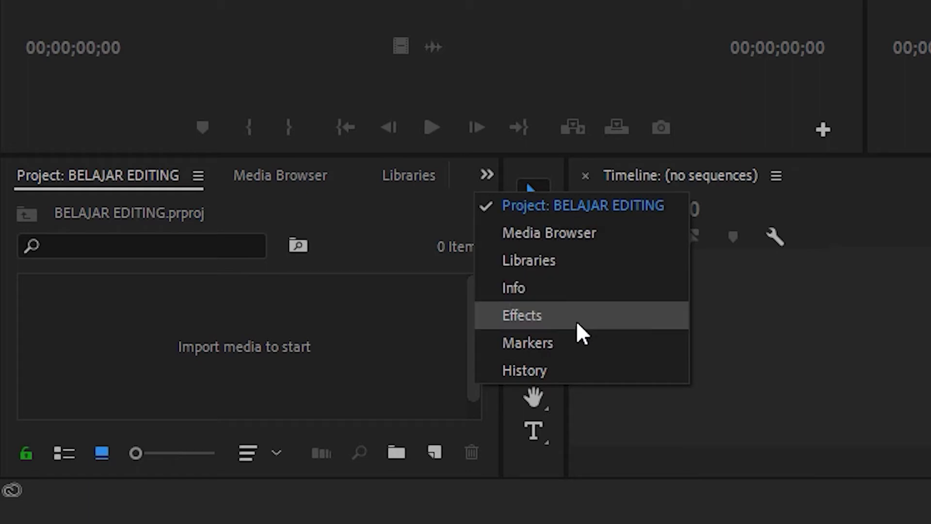
{"action": "left_click", "coordinate": [610, 326]}
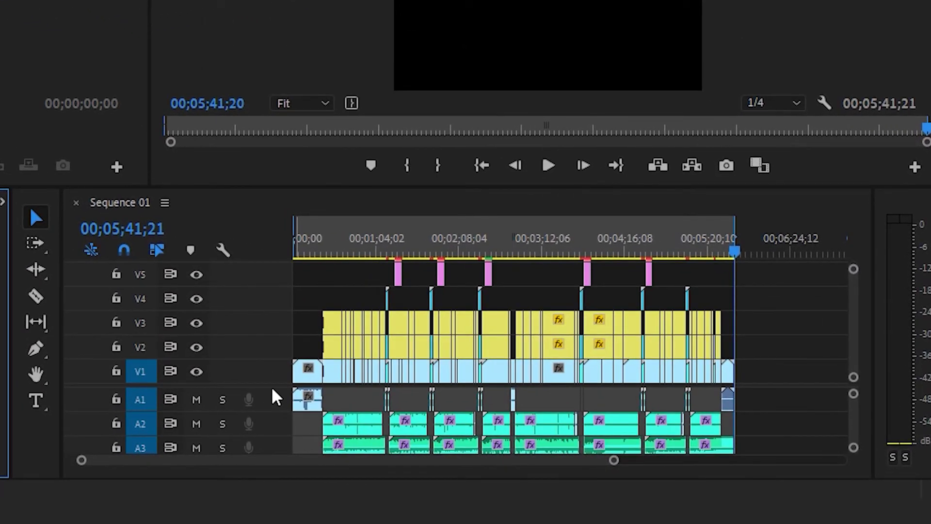
Raise the video/audio divider, target tracks V2–V4, and reveal the Master audio track.
{"action": "left_click_drag", "start_coordinate": [271, 384], "coordinate": [271, 325]}
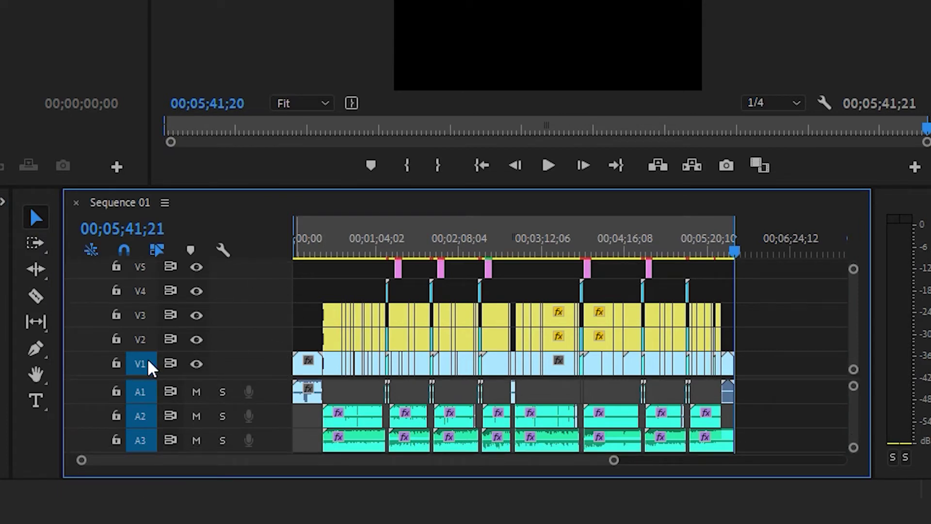
{"action": "left_click", "coordinate": [144, 337]}
{"action": "left_click", "coordinate": [144, 321]}
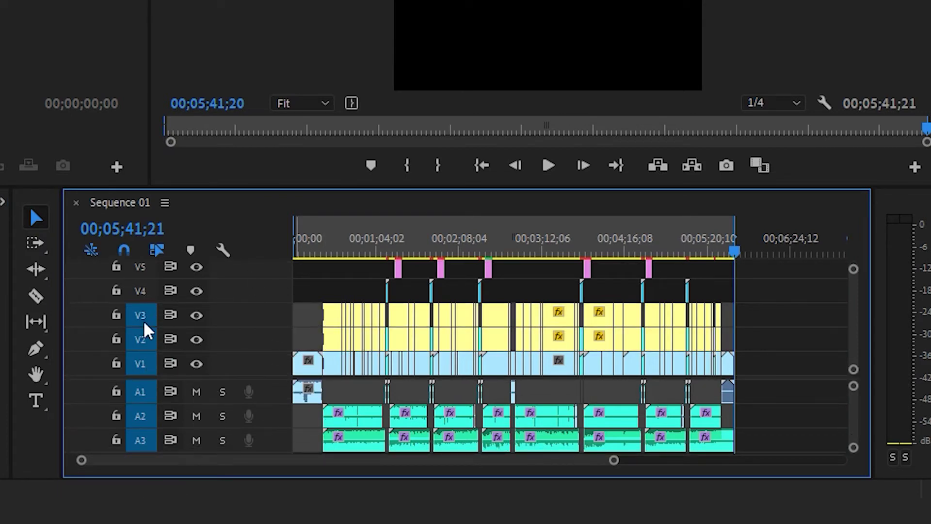
{"action": "left_click", "coordinate": [141, 293]}
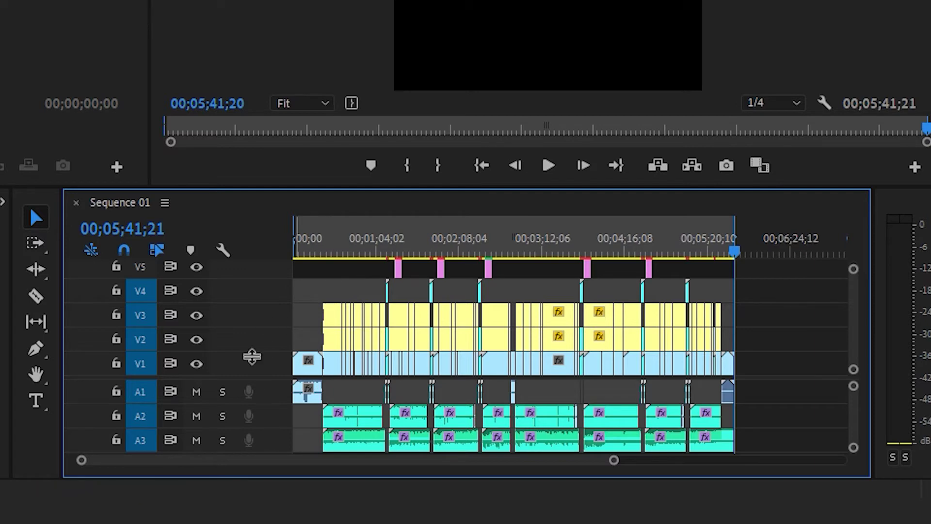
{"action": "left_click_drag", "start_coordinate": [267, 379], "coordinate": [262, 363]}
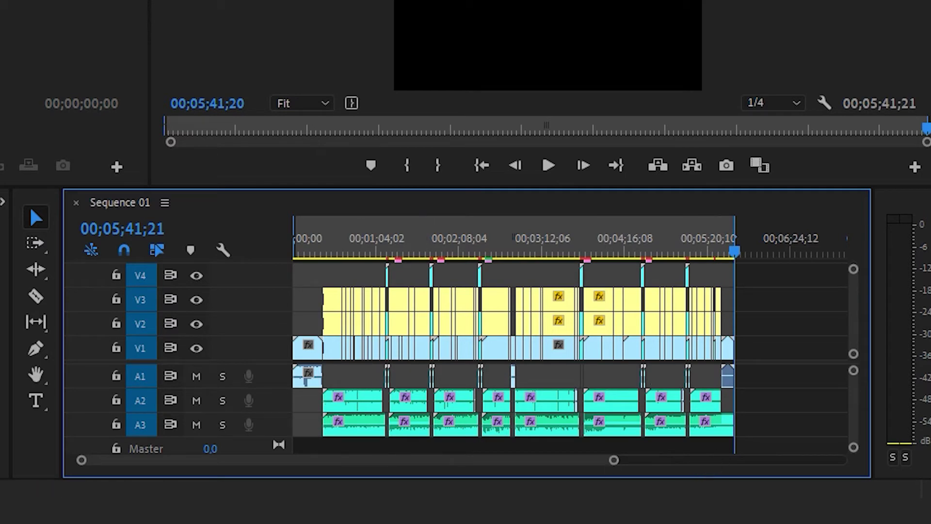
Clear the sequence's in and out points and marquee-select the V1–V3 video clips.
{"action": "right_click", "coordinate": [374, 230]}
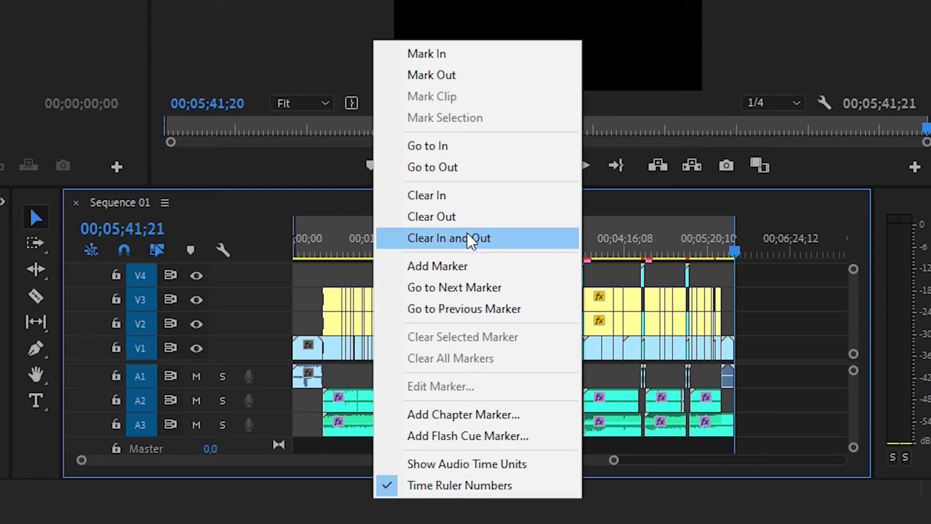
{"action": "left_click", "coordinate": [467, 237]}
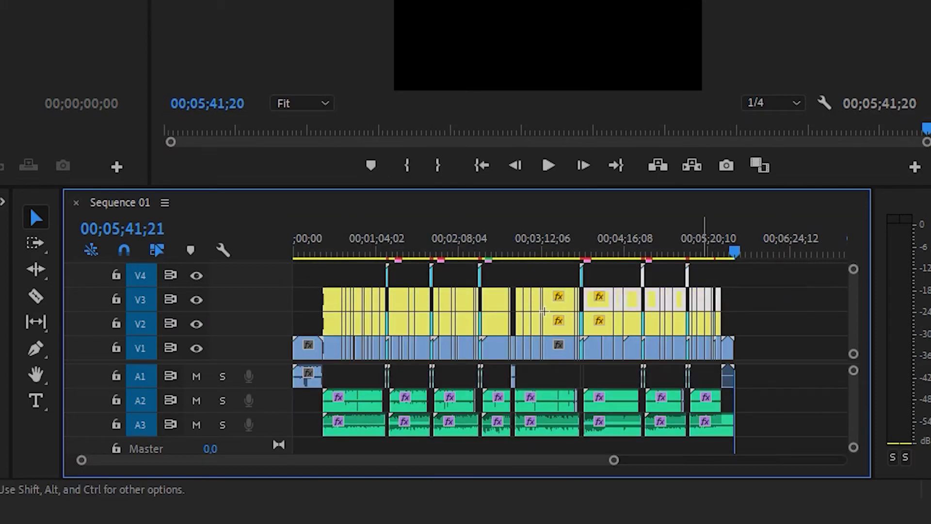
{"action": "left_click_drag", "start_coordinate": [777, 280], "coordinate": [300, 347]}
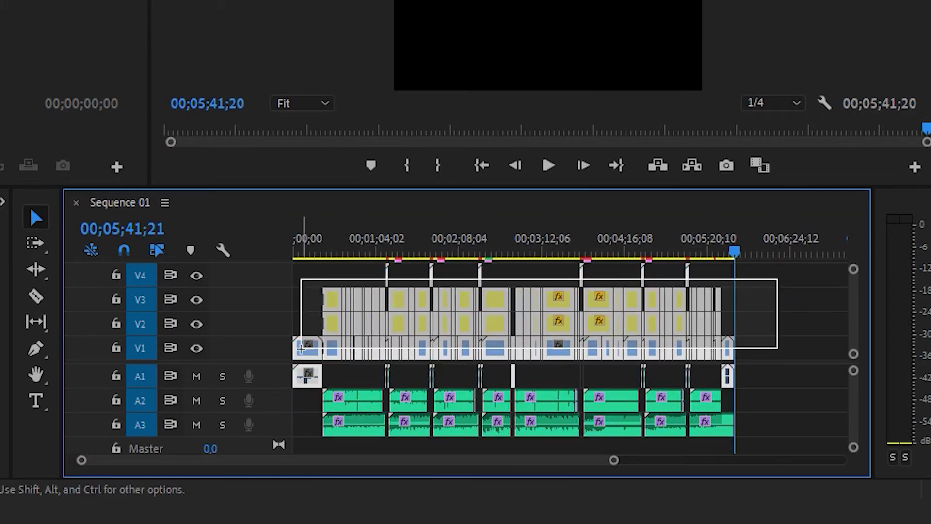
{"action": "left_click_drag", "start_coordinate": [301, 348], "coordinate": [296, 354]}
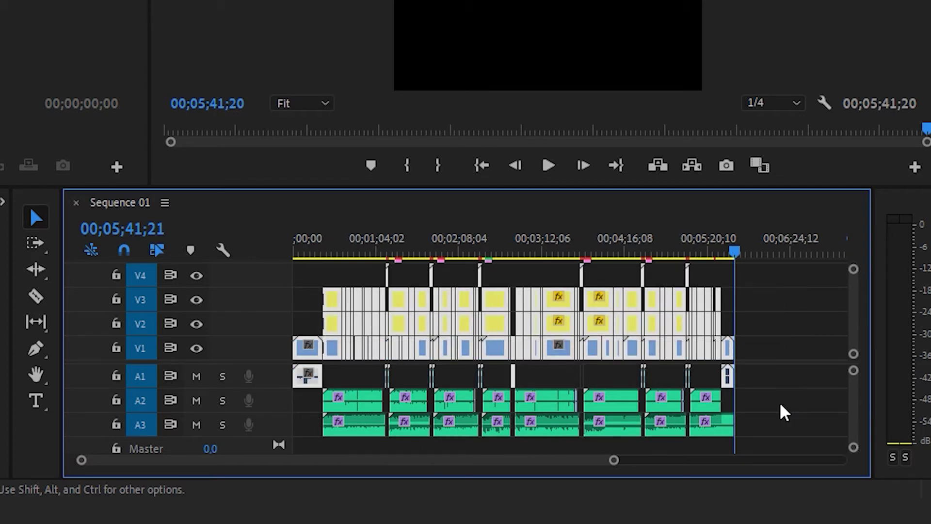
{"action": "left_click_drag", "start_coordinate": [790, 378], "coordinate": [306, 434]}
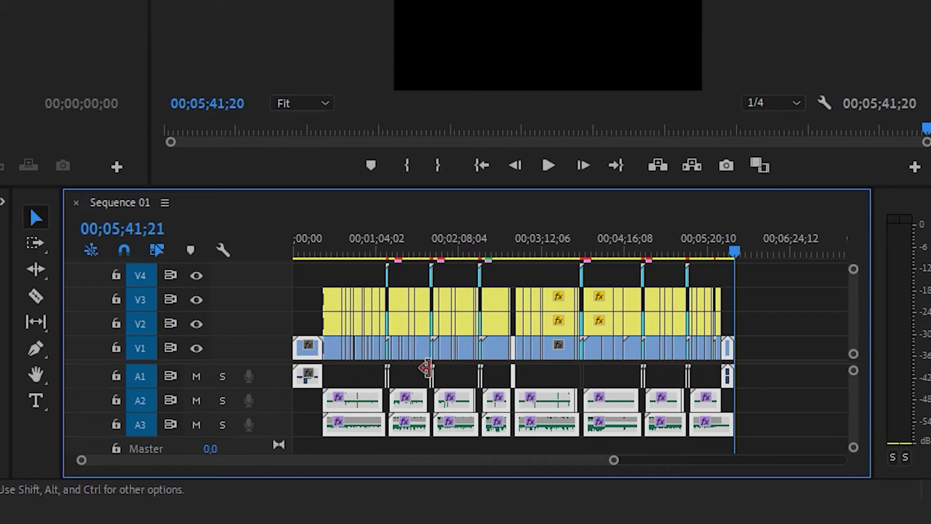
{"action": "left_click", "coordinate": [338, 322]}
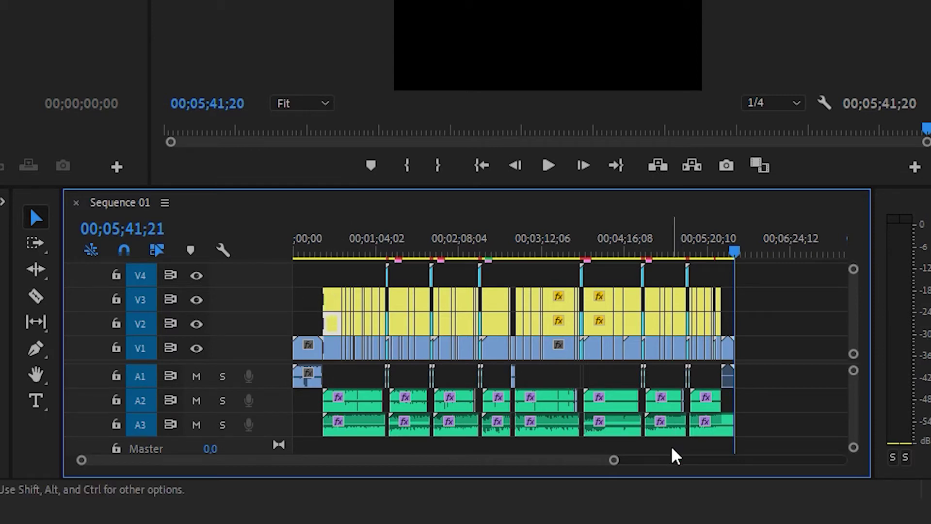
Zoom the timeline in around the playhead at 00;04;46;29.
{"action": "left_click_drag", "start_coordinate": [617, 460], "coordinate": [575, 458]}
{"action": "left_click", "coordinate": [421, 253]}
{"action": "left_click", "coordinate": [452, 253]}
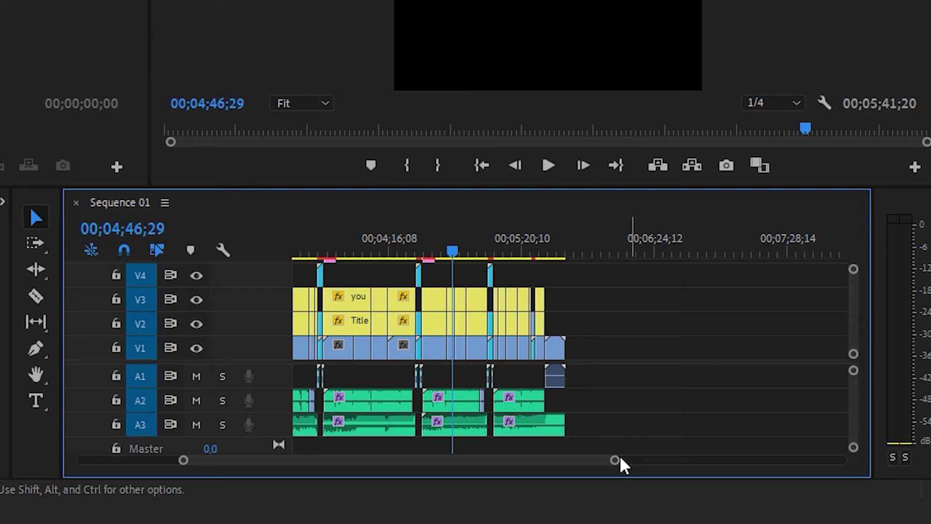
{"action": "key", "text": "equal"}
{"action": "key", "text": "equal"}
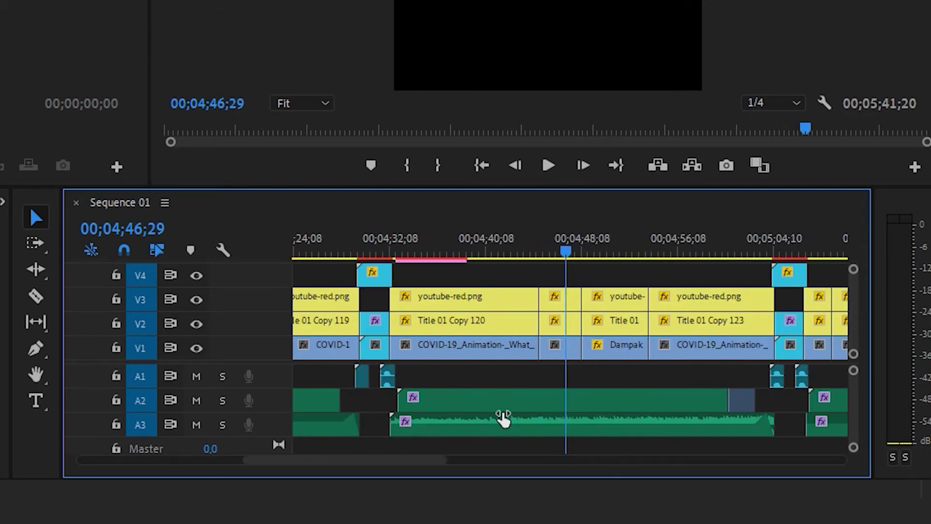
Give the short V3 clip a Purple label.
{"action": "right_click", "coordinate": [610, 300]}
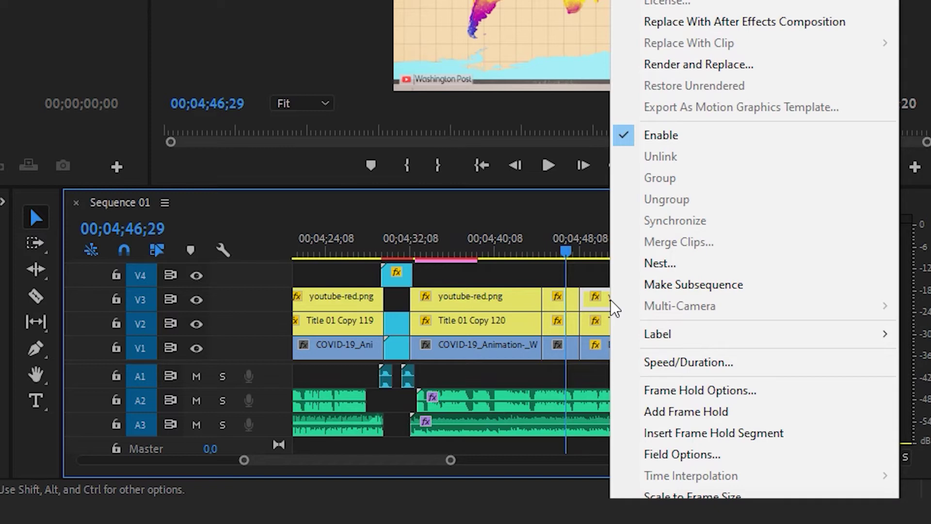
{"action": "mouse_move", "coordinate": [703, 347]}
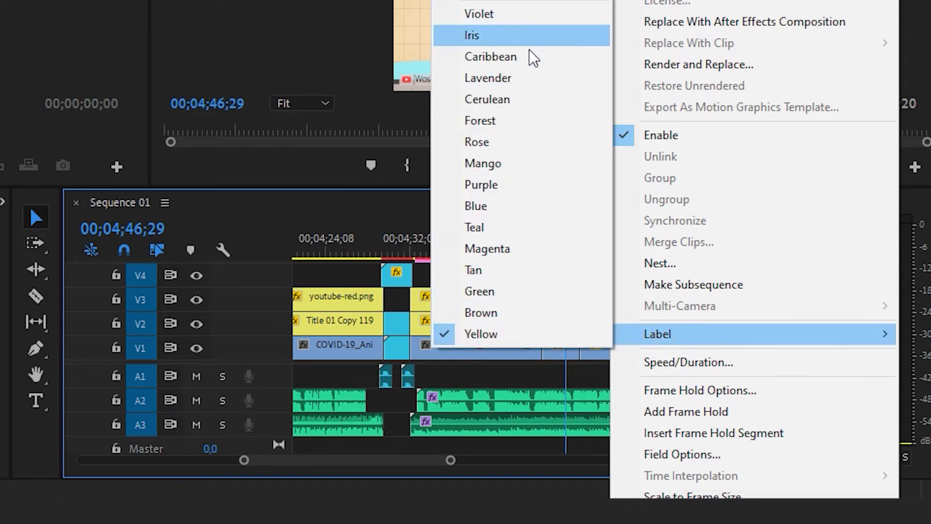
{"action": "left_click", "coordinate": [517, 191]}
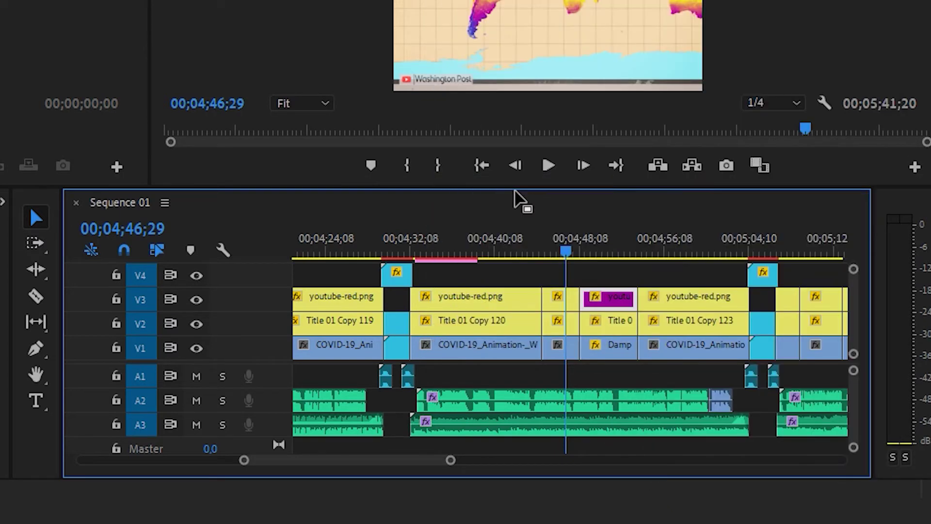
{"action": "left_click", "coordinate": [620, 275]}
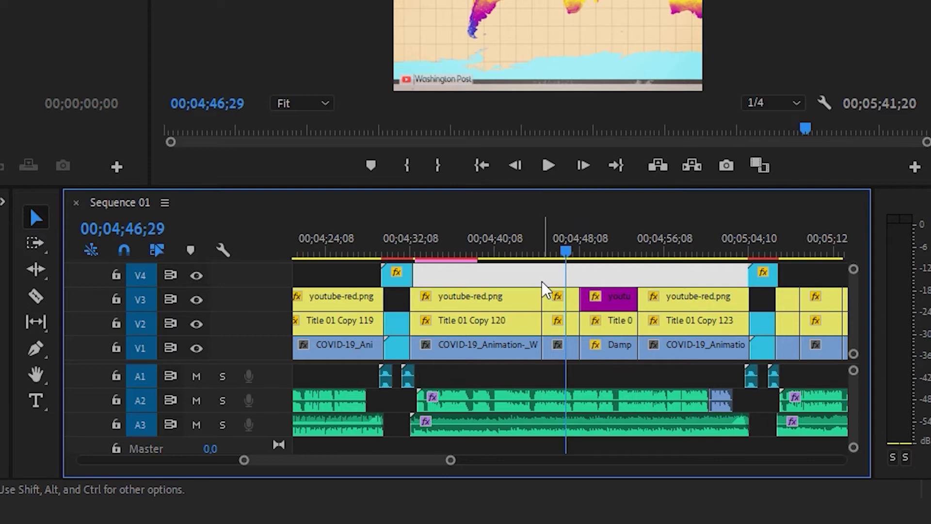
{"action": "left_click", "coordinate": [532, 303]}
Adjust the timeline zoom scrollbar to view more of the sequence.
{"action": "left_click_drag", "start_coordinate": [451, 460], "coordinate": [527, 438]}
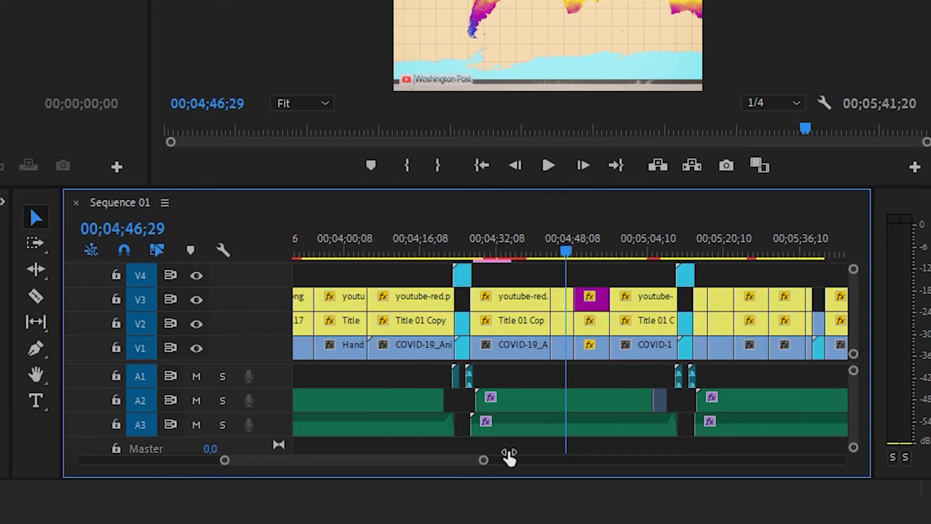
{"action": "scroll", "coordinate": [527, 438], "scroll_direction": "down", "scroll_amount": 2}
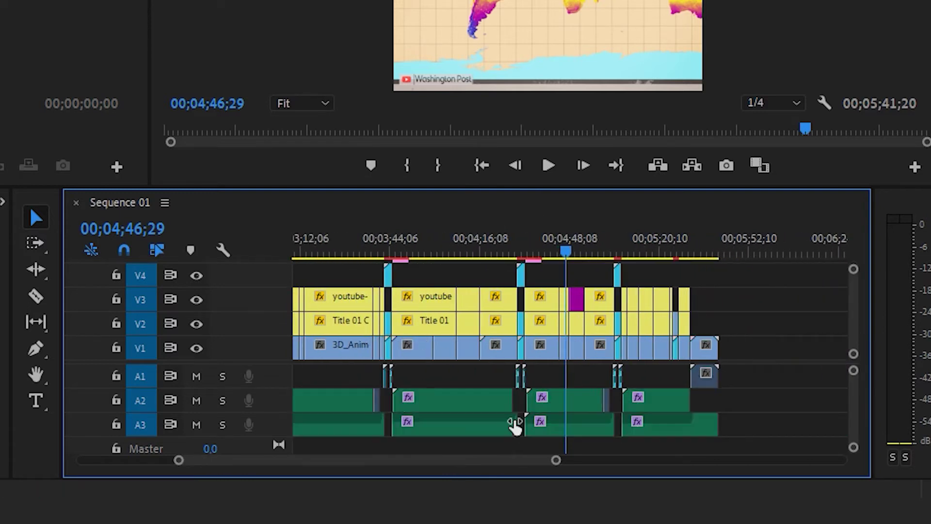
{"action": "scroll", "coordinate": [534, 430], "scroll_direction": "up", "scroll_amount": 4}
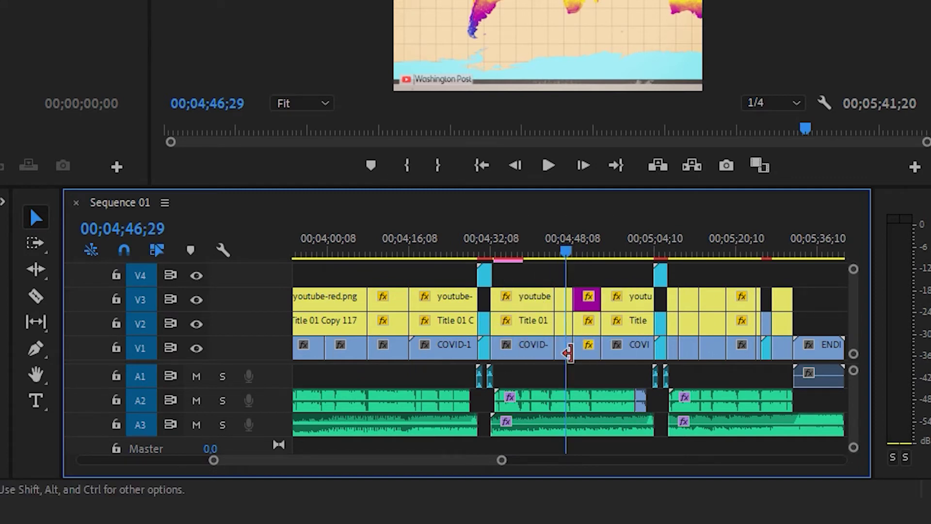
{"action": "left_click_drag", "start_coordinate": [500, 460], "coordinate": [574, 493]}
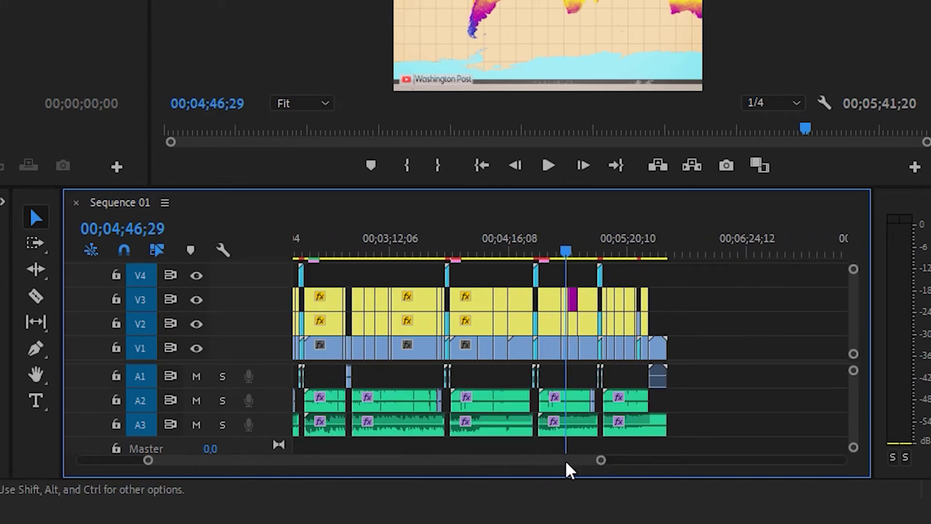
{"action": "mouse_move", "coordinate": [601, 467]}
{"action": "left_mouse_down"}
{"action": "mouse_move", "coordinate": [466, 448]}
{"action": "mouse_move", "coordinate": [450, 427]}
{"action": "mouse_move", "coordinate": [552, 421]}
{"action": "mouse_move", "coordinate": [626, 430]}
{"action": "left_mouse_up"}
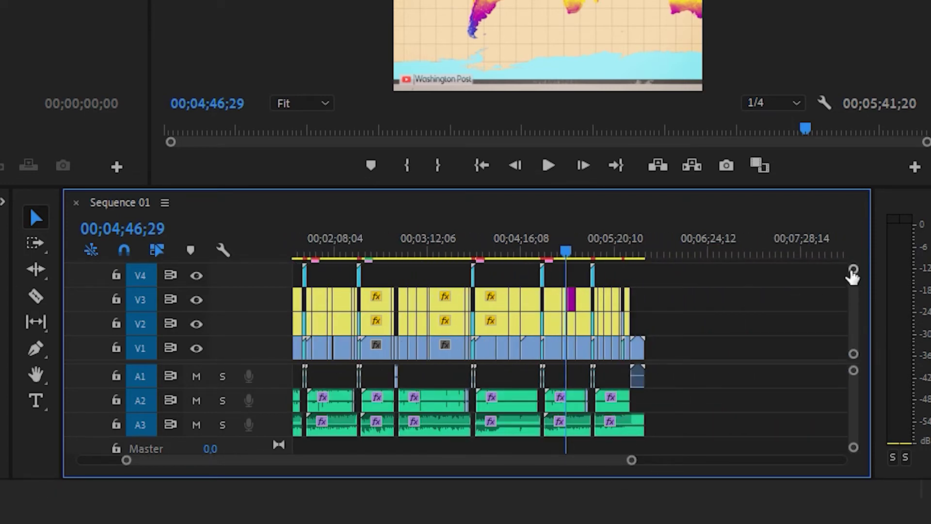
{"action": "mouse_move", "coordinate": [854, 268]}
{"action": "left_mouse_down"}
{"action": "mouse_move", "coordinate": [861, 287]}
{"action": "mouse_move", "coordinate": [851, 248]}
{"action": "left_mouse_up"}
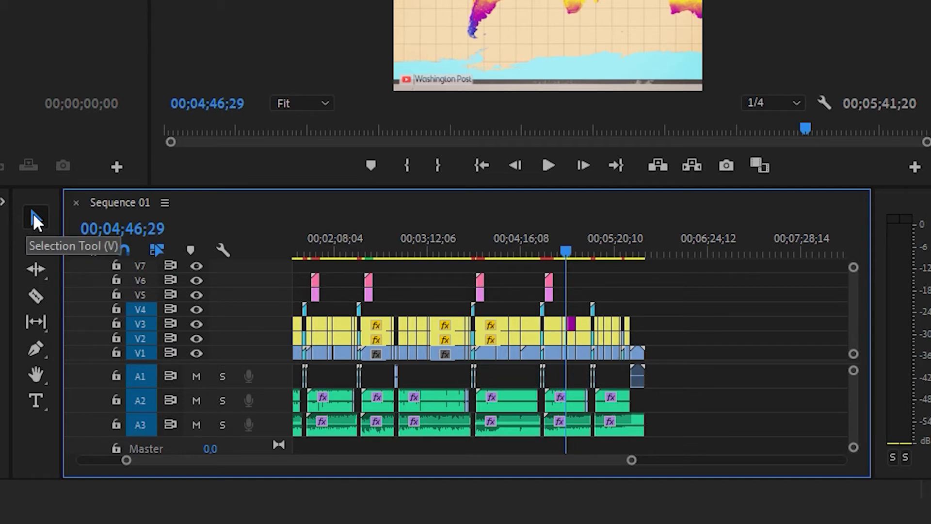
Select the stacked clips, toggle Razor and back to Selection, and move the playhead to 00;04;27;20.
{"action": "left_click", "coordinate": [433, 336]}
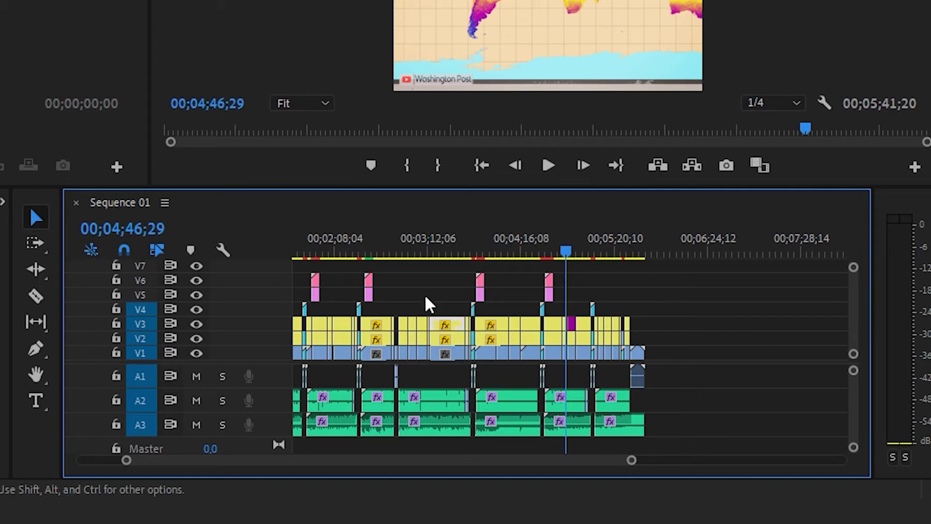
{"action": "left_click", "coordinate": [36, 296]}
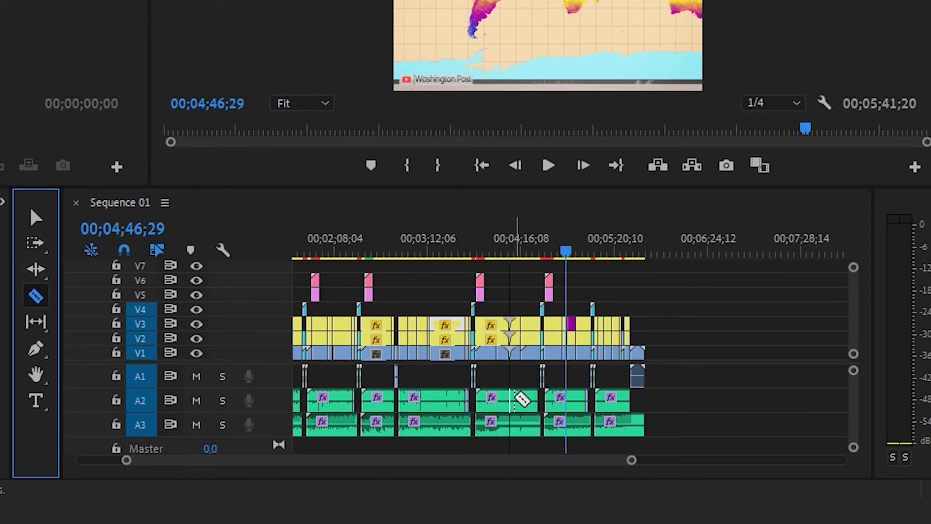
{"action": "left_click", "coordinate": [36, 218]}
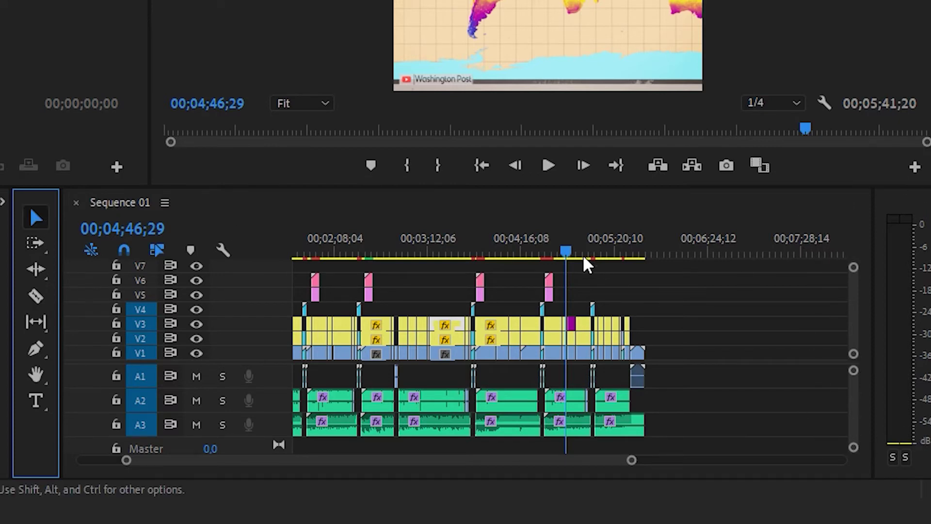
{"action": "mouse_move", "coordinate": [568, 251]}
{"action": "left_mouse_down"}
{"action": "mouse_move", "coordinate": [278, 254]}
{"action": "mouse_move", "coordinate": [271, 243]}
{"action": "left_mouse_up"}
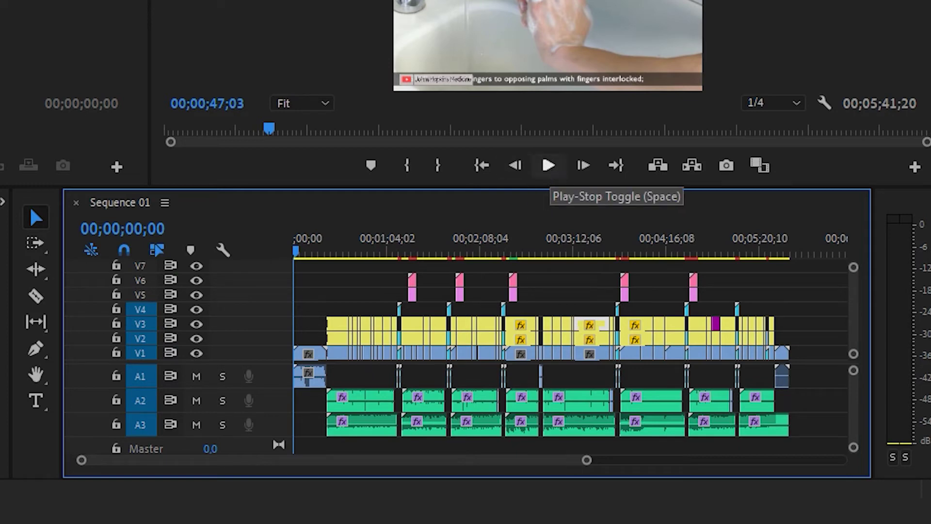
Play Sequence 01 from the start, pausing at 00;00;09;21, and stop on the subscribe card at 00;00;15;08.
{"action": "left_click", "coordinate": [549, 165]}
{"action": "key", "text": "space"}
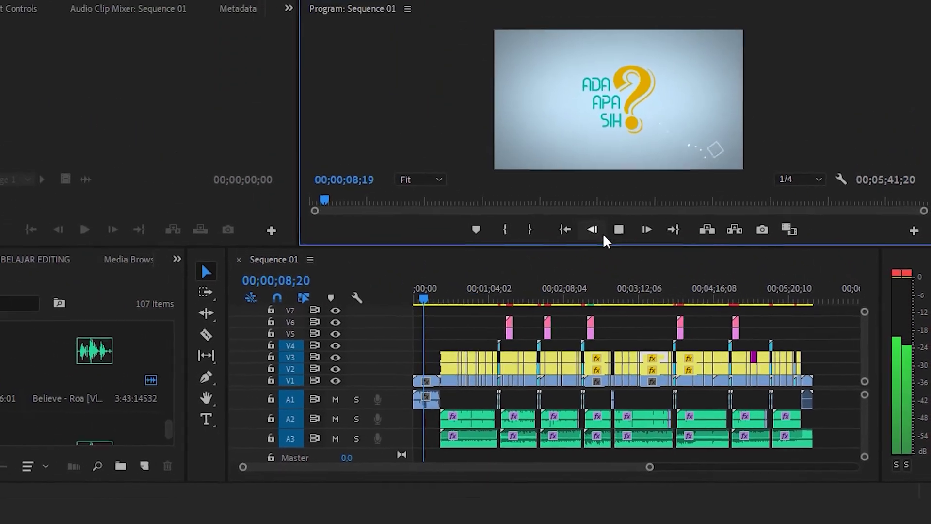
{"action": "left_click", "coordinate": [654, 262]}
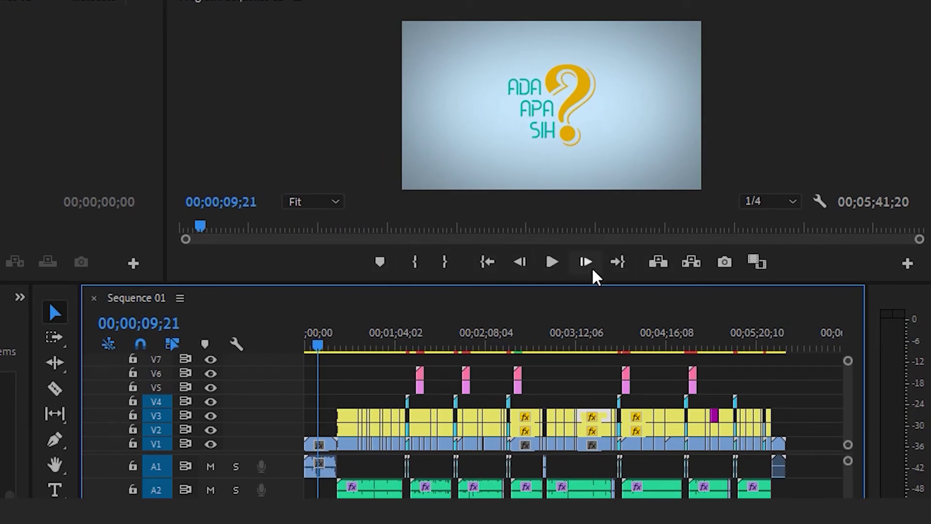
{"action": "left_click", "coordinate": [555, 261]}
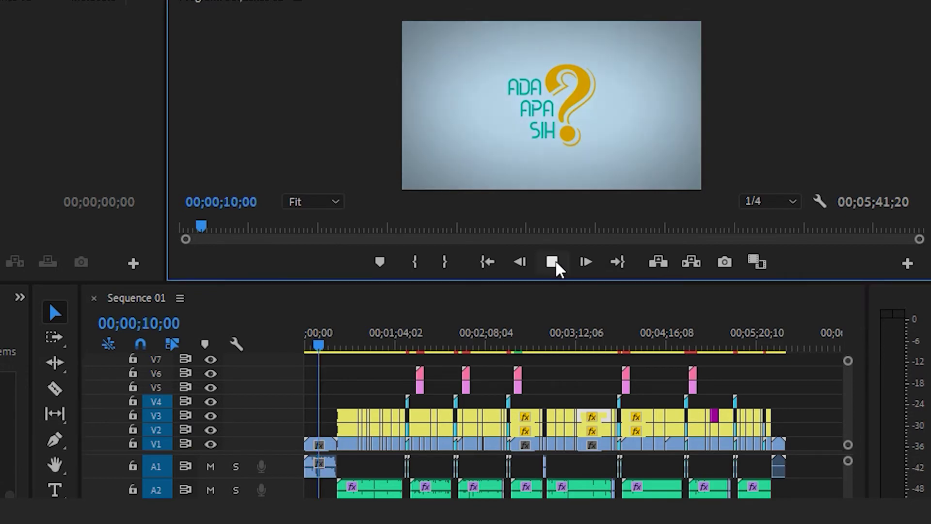
{"action": "left_click", "coordinate": [555, 260]}
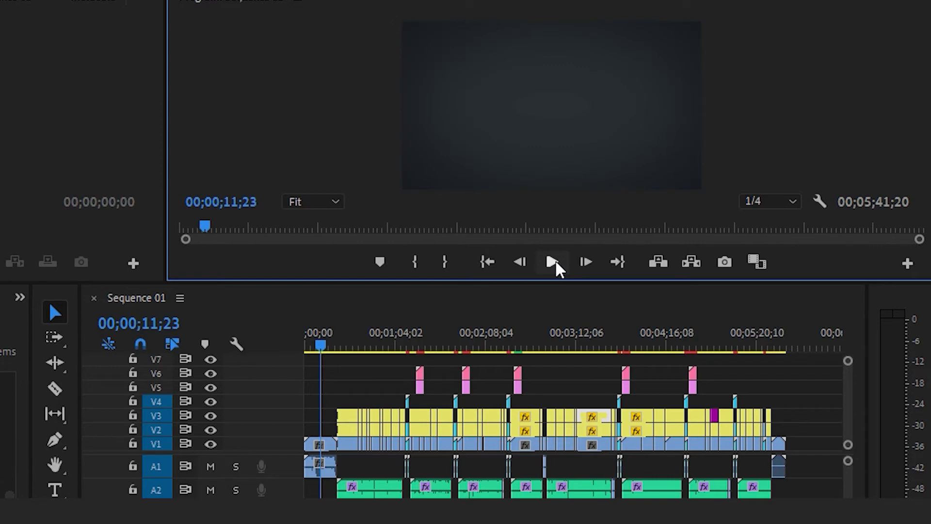
{"action": "key", "text": "space"}
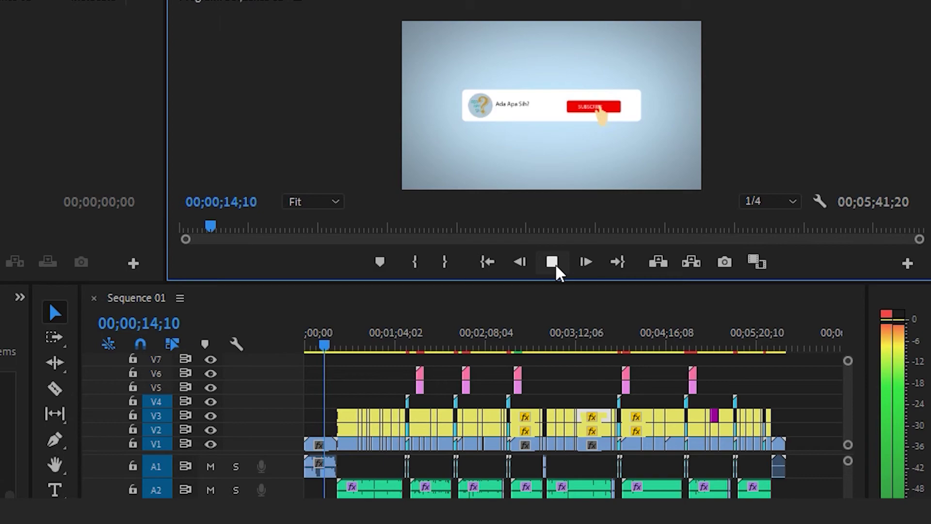
{"action": "left_click", "coordinate": [554, 262]}
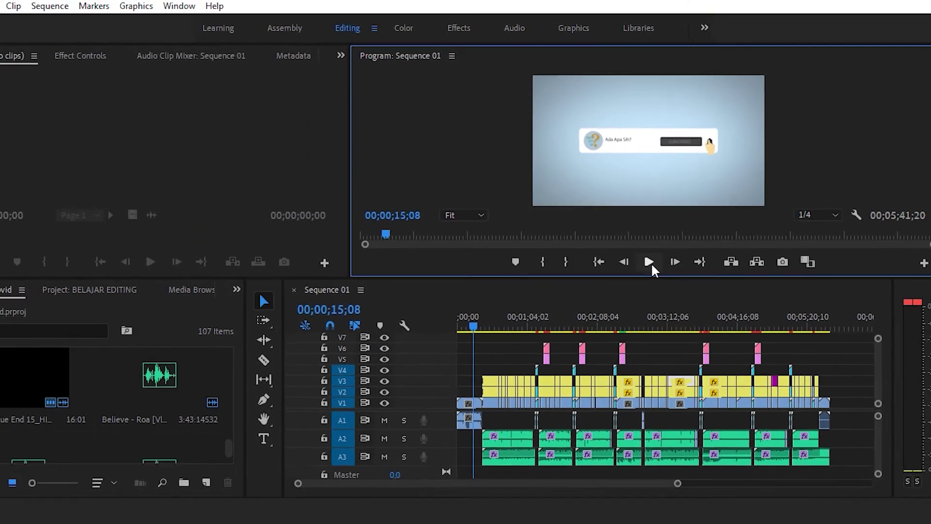
Close the Effect Controls panel from its panel menu.
{"action": "left_click", "coordinate": [41, 67]}
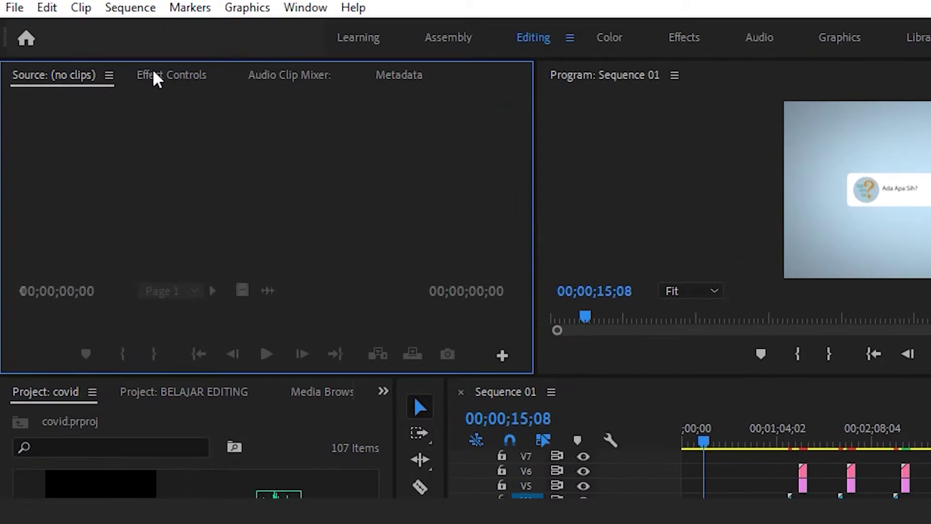
{"action": "left_click", "coordinate": [107, 66]}
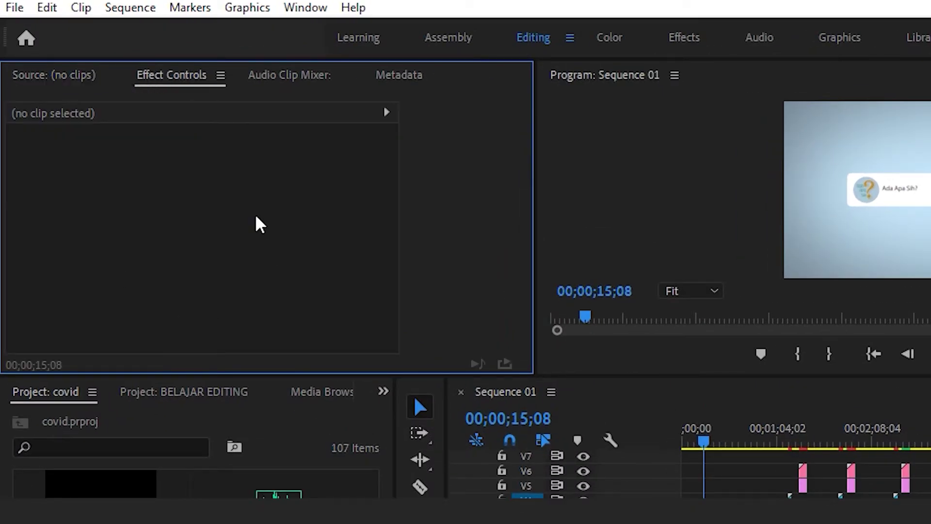
{"action": "left_click", "coordinate": [221, 76]}
{"action": "left_click", "coordinate": [257, 89]}
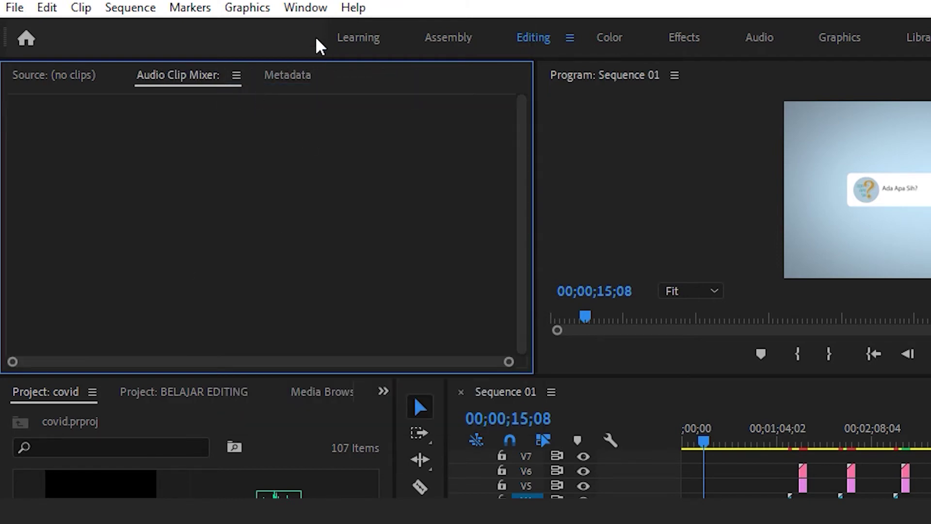
Reopen Effect Controls from the Window menu, dock its tab right after Source, and save the project.
{"action": "left_click", "coordinate": [312, 11]}
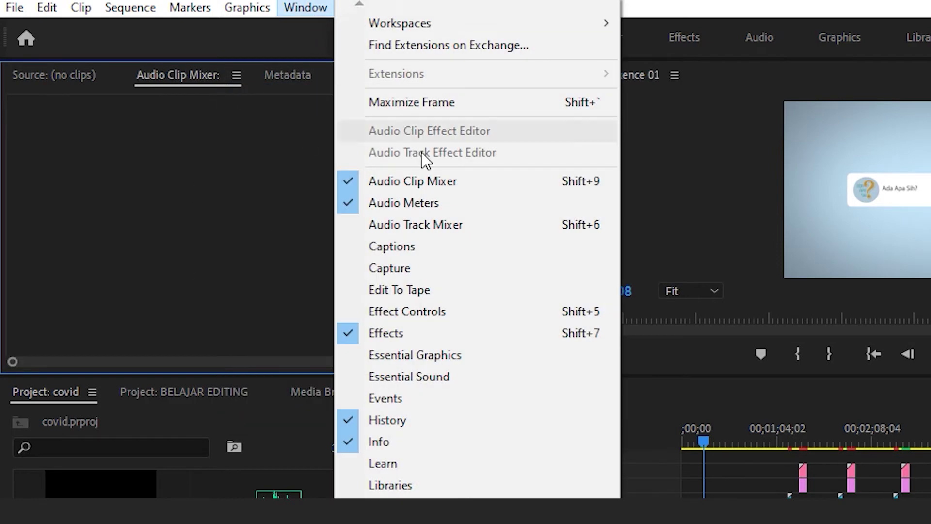
{"action": "left_click", "coordinate": [448, 312]}
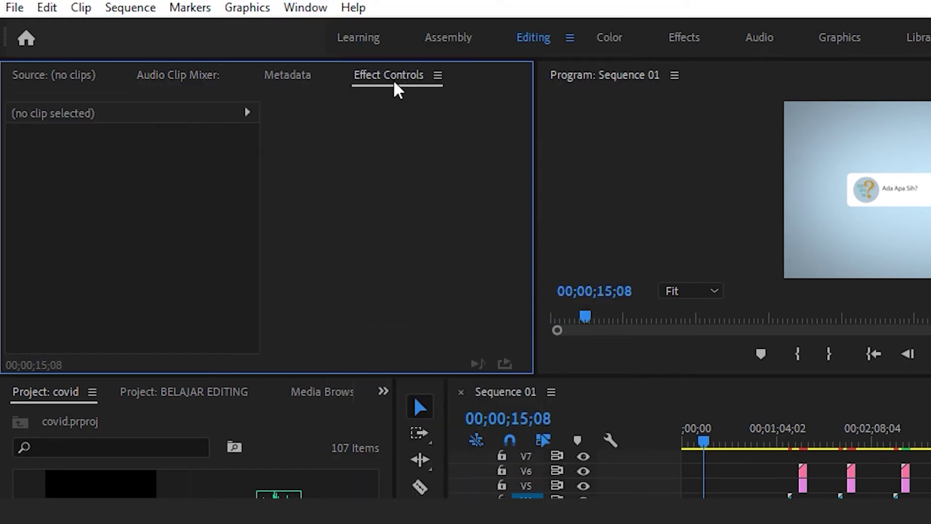
{"action": "left_click_drag", "start_coordinate": [395, 90], "coordinate": [157, 97]}
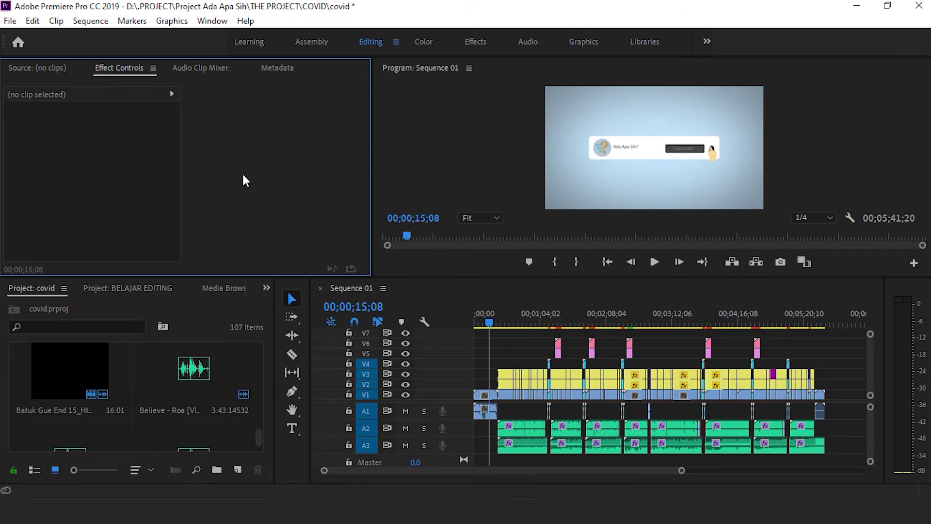
{"action": "key", "text": "ctrl+s"}
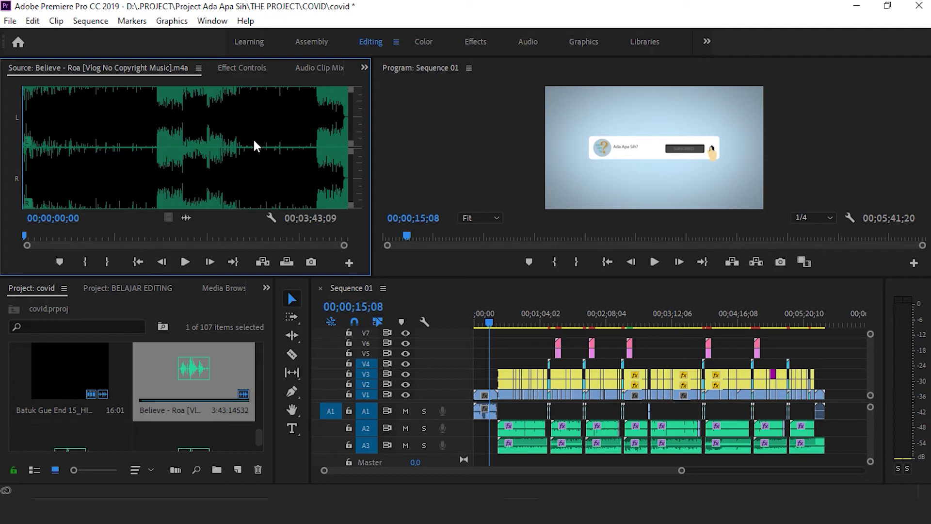
Mark In and Out points on Batuk Gue End 15_HIGH.mp4 in the Source monitor.
{"action": "double_click", "coordinate": [75, 366]}
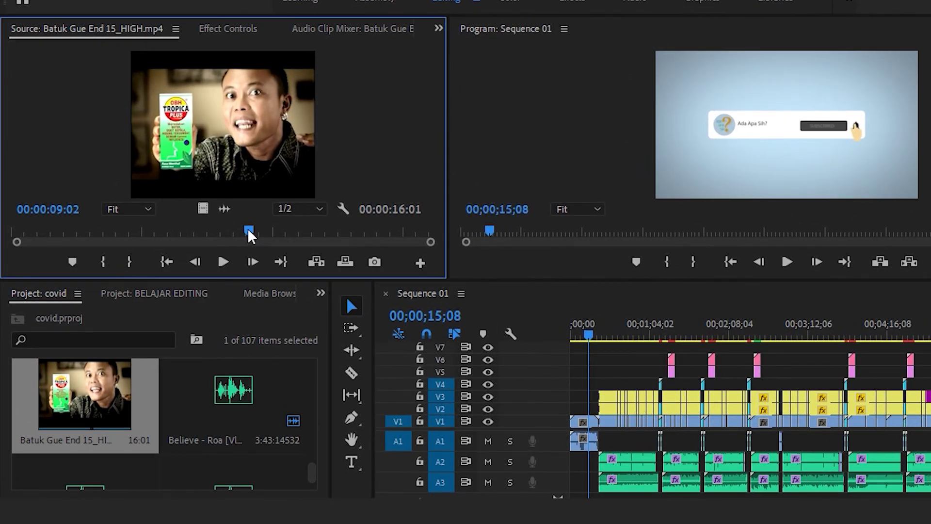
{"action": "mouse_move", "coordinate": [223, 234]}
{"action": "left_mouse_down"}
{"action": "mouse_move", "coordinate": [149, 231]}
{"action": "mouse_move", "coordinate": [160, 226]}
{"action": "left_mouse_up"}
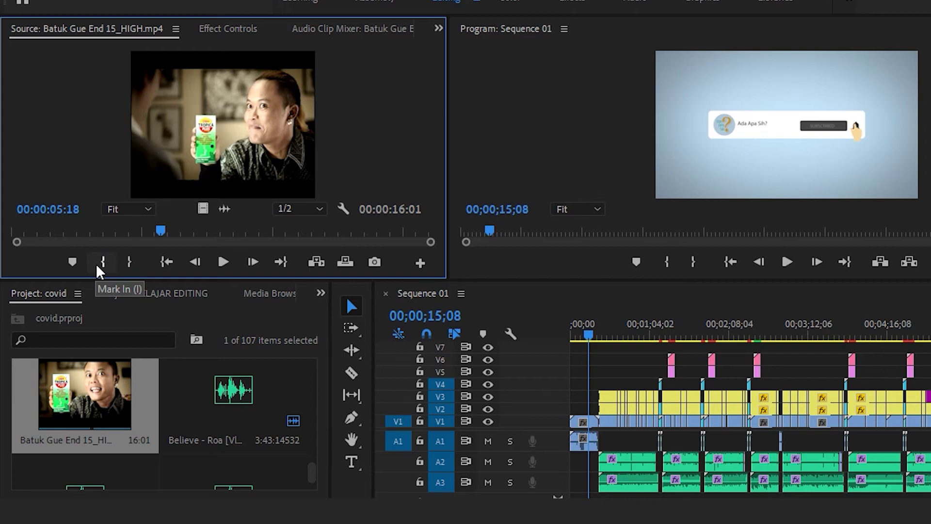
{"action": "left_click", "coordinate": [102, 262]}
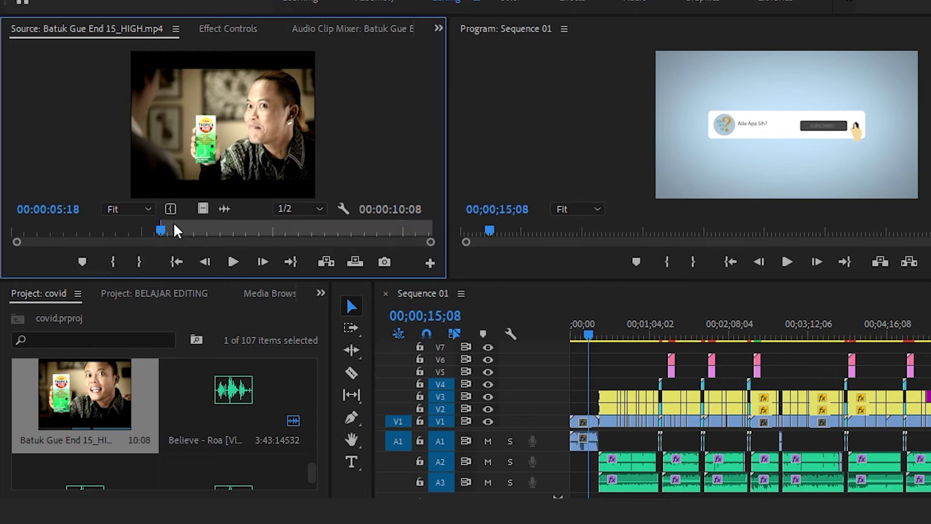
{"action": "left_click_drag", "start_coordinate": [164, 228], "coordinate": [198, 240]}
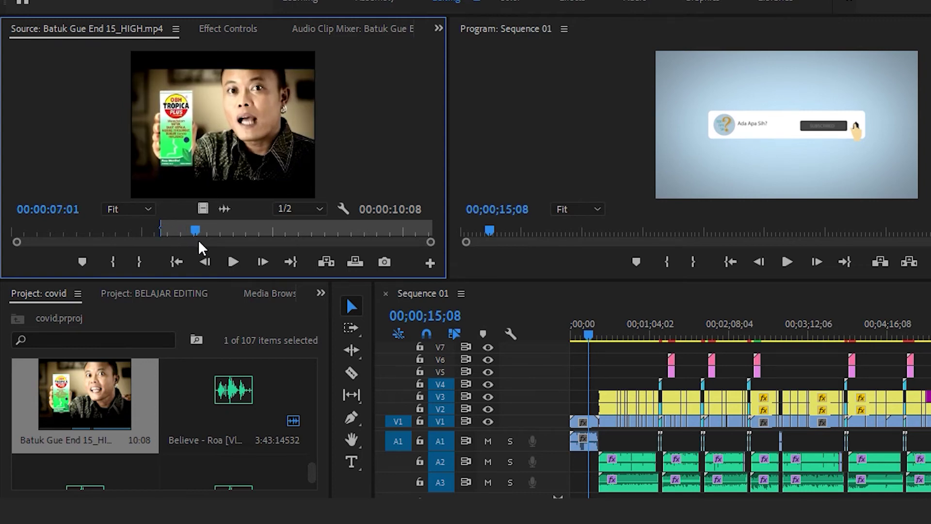
{"action": "left_click", "coordinate": [139, 263]}
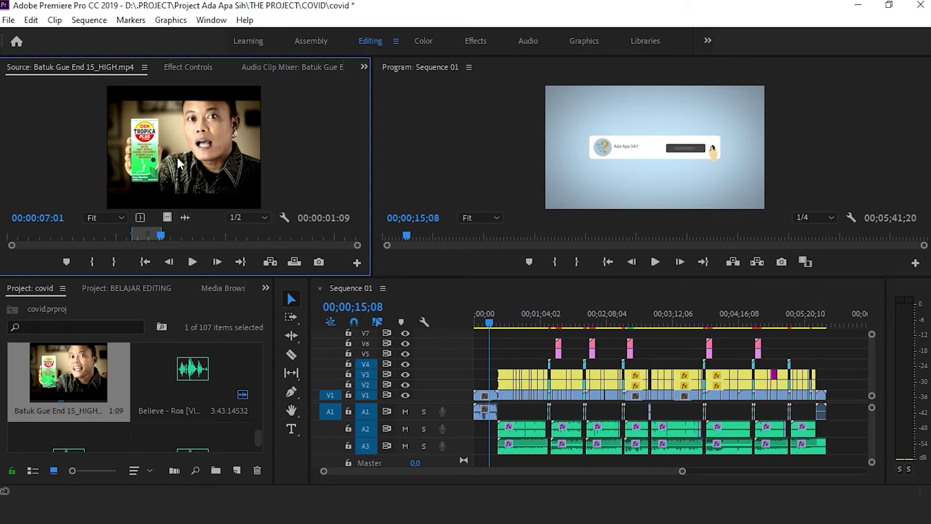
Place the trimmed excerpt at the end of Sequence 01 and move the playhead onto it.
{"action": "mouse_move", "coordinate": [340, 147]}
{"action": "left_mouse_down"}
{"action": "mouse_move", "coordinate": [846, 402]}
{"action": "mouse_move", "coordinate": [842, 395]}
{"action": "left_mouse_up"}
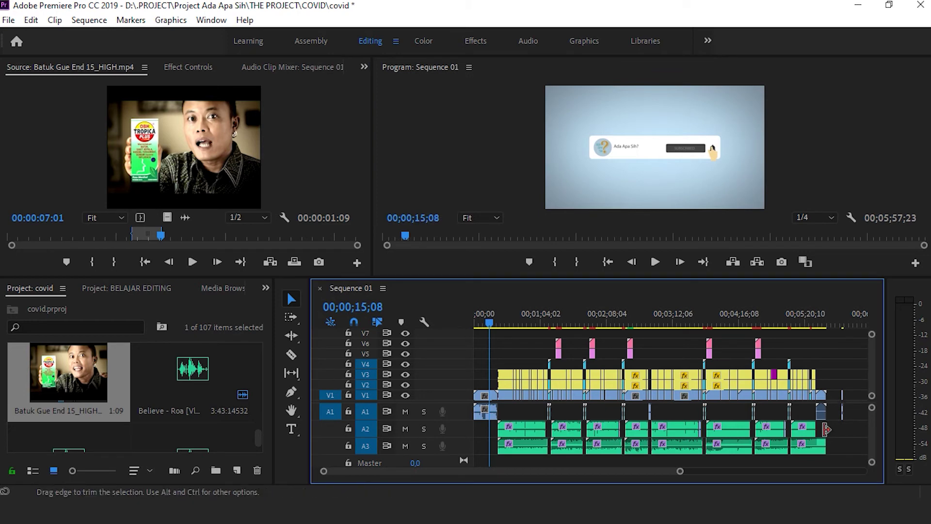
{"action": "left_click", "coordinate": [187, 68]}
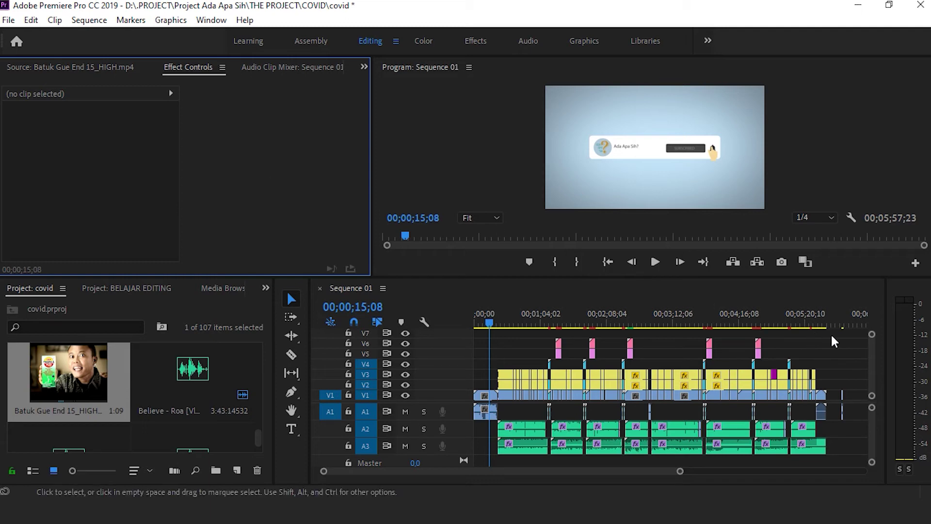
{"action": "left_click", "coordinate": [842, 319]}
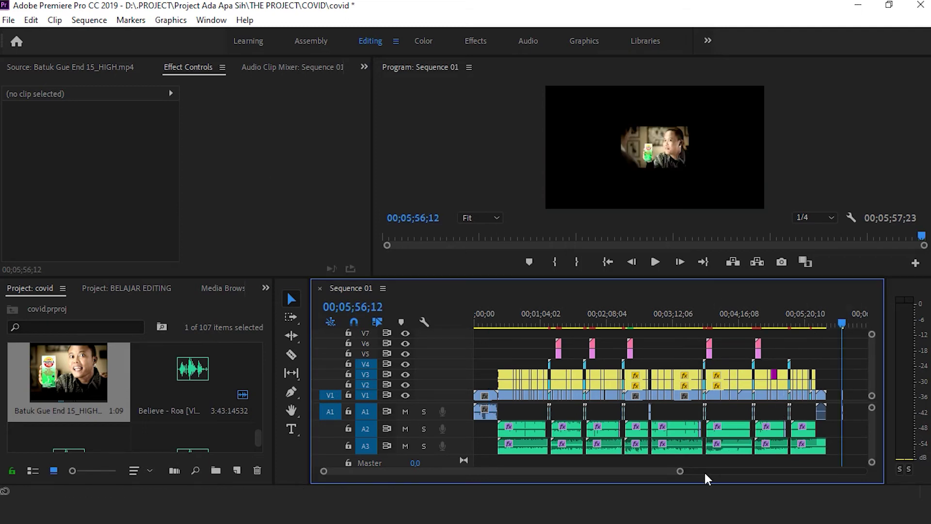
Zoom the timeline in and select the Batuk Gue End 15_HIGH.mp4 end clip.
{"action": "left_click_drag", "start_coordinate": [680, 471], "coordinate": [602, 459]}
{"action": "key", "text": "="}
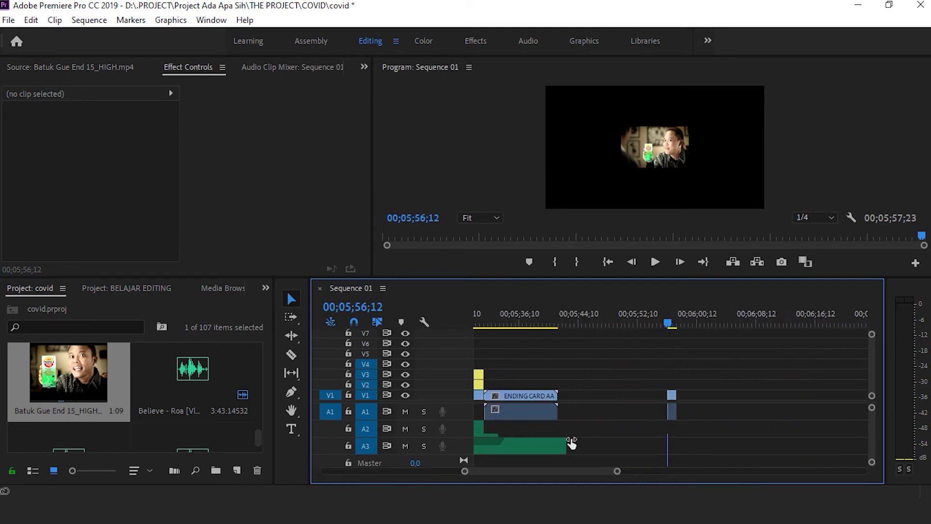
{"action": "key", "text": "="}
{"action": "left_click", "coordinate": [675, 405]}
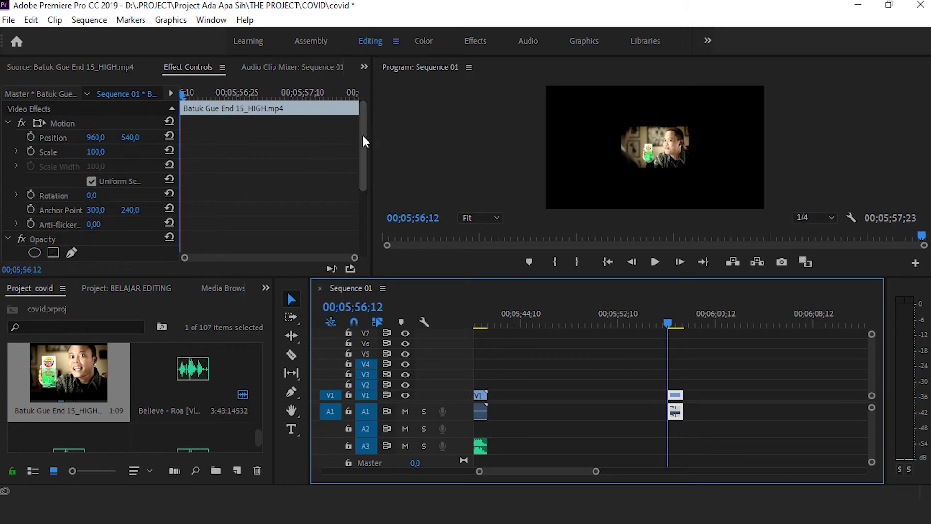
Set the end clip's Motion Scale to 175, then scrub it up to 325.
{"action": "left_click_drag", "start_coordinate": [364, 137], "coordinate": [365, 146]}
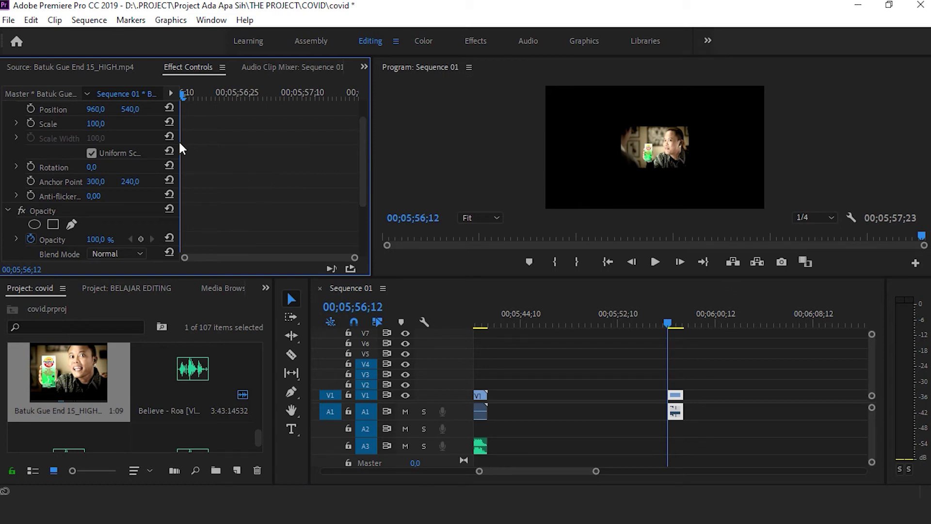
{"action": "left_click", "coordinate": [96, 124]}
{"action": "type", "text": "175"}
{"action": "key", "text": "Return"}
{"action": "left_click_drag", "start_coordinate": [96, 123], "coordinate": [168, 124]}
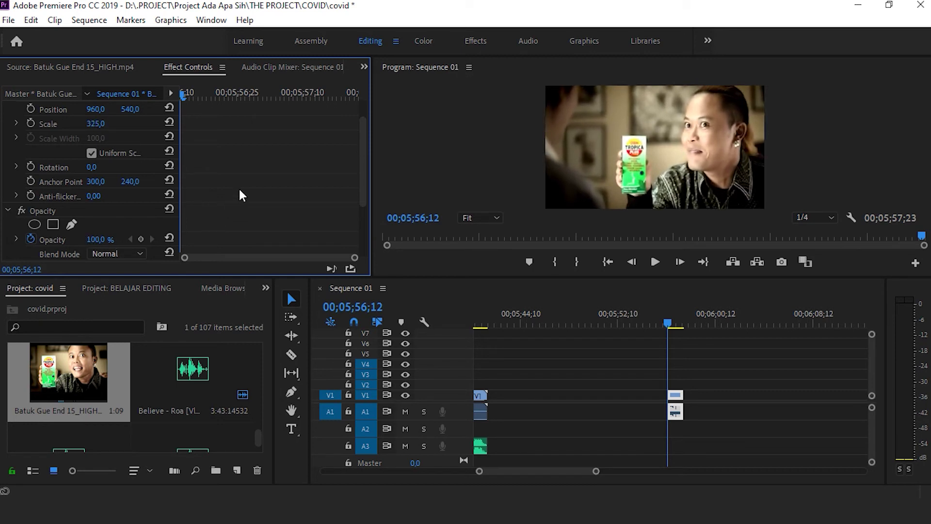
{"action": "left_click", "coordinate": [267, 287]}
Apply Dip to Black from Video Transitions > Dissolve to the start of the final V1 clip.
{"action": "left_click", "coordinate": [310, 374]}
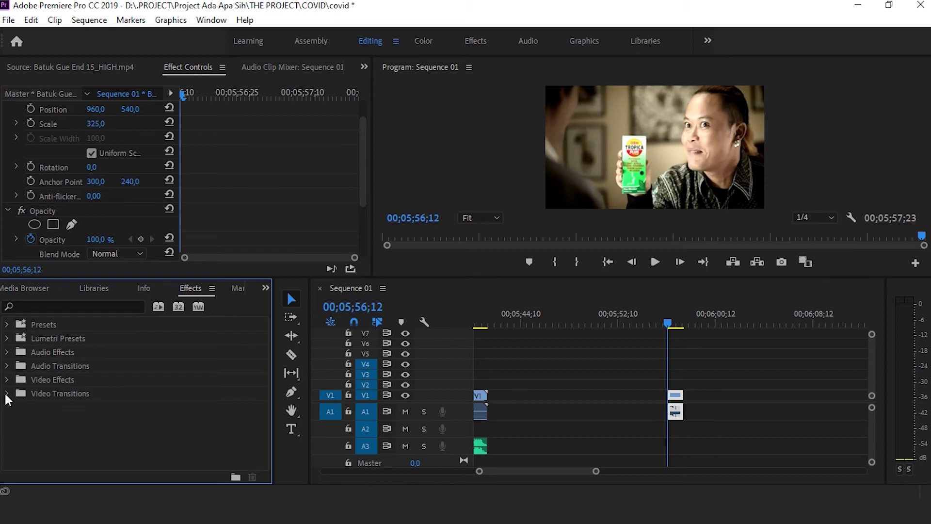
{"action": "left_click", "coordinate": [7, 393]}
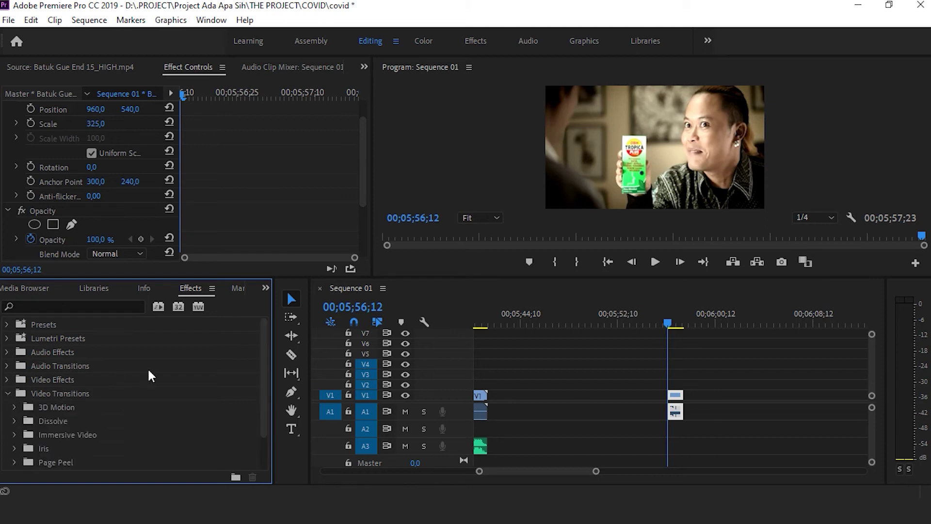
{"action": "scroll", "coordinate": [149, 370], "scroll_direction": "down", "scroll_amount": 2}
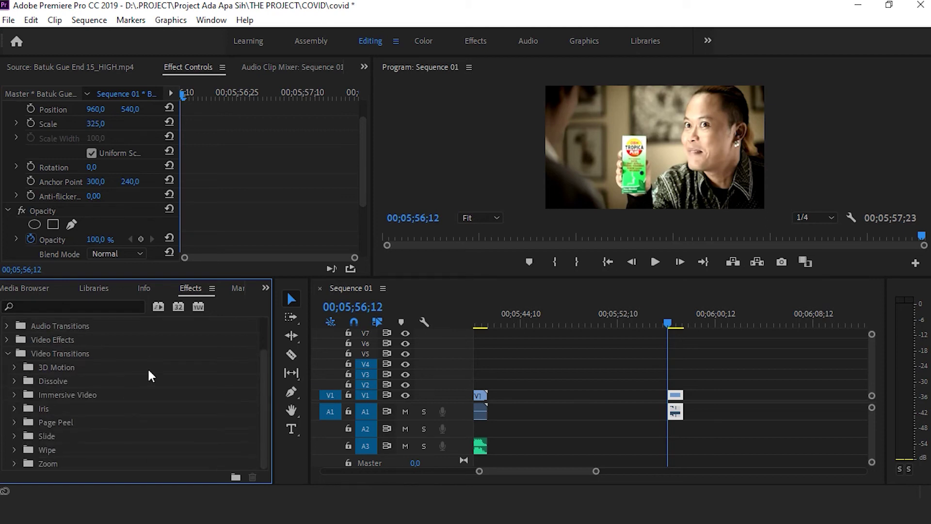
{"action": "left_click", "coordinate": [14, 382]}
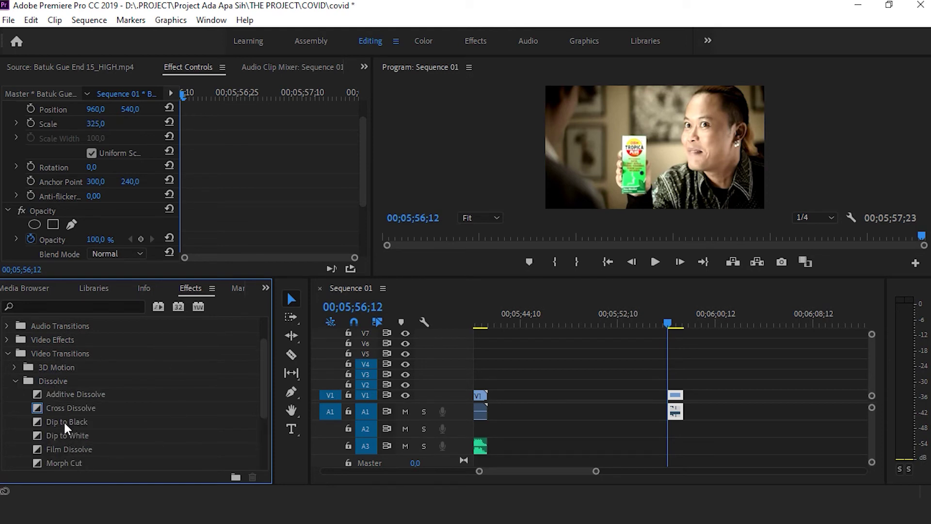
{"action": "left_click_drag", "start_coordinate": [62, 420], "coordinate": [671, 394]}
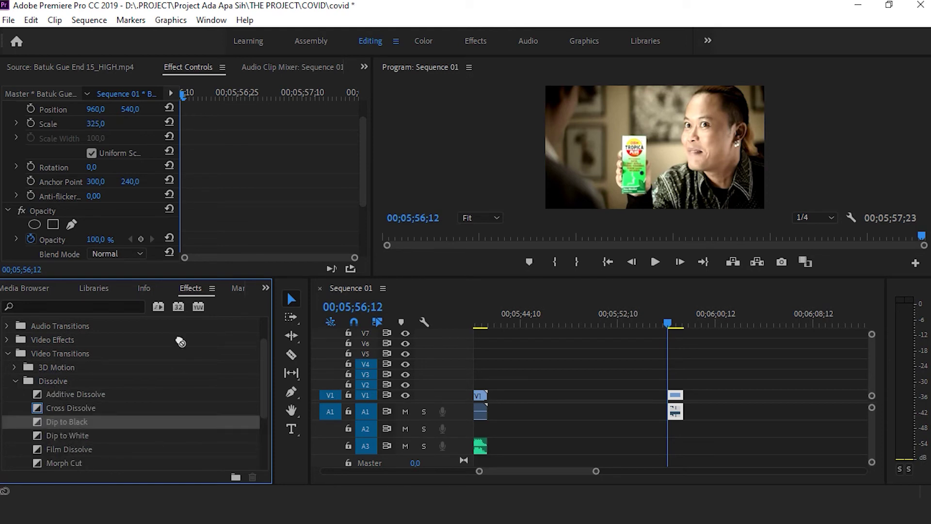
{"action": "left_click_drag", "start_coordinate": [672, 394], "coordinate": [670, 400]}
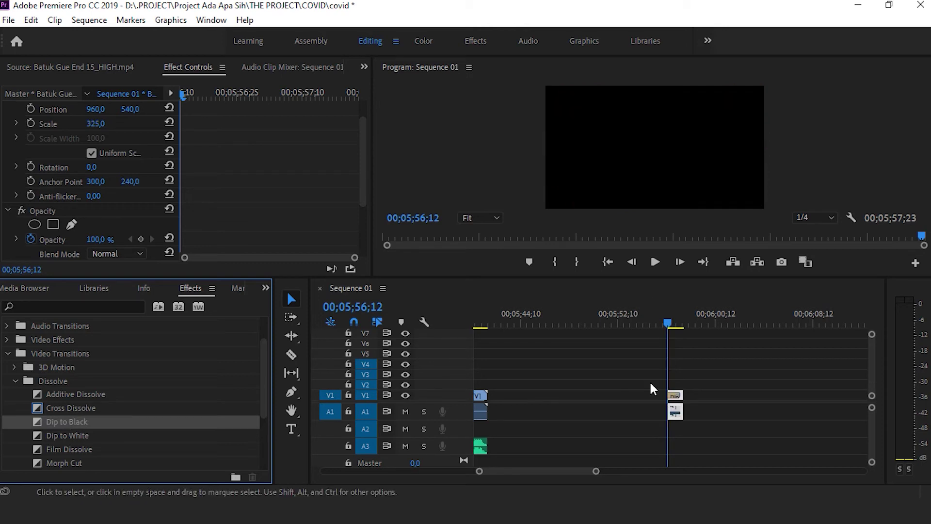
{"action": "left_click_drag", "start_coordinate": [596, 471], "coordinate": [563, 466]}
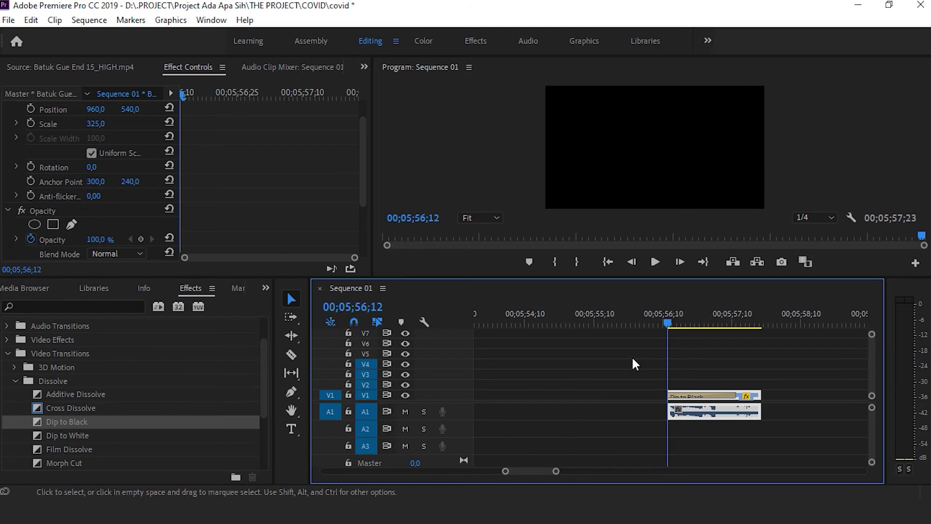
{"action": "left_click", "coordinate": [655, 262]}
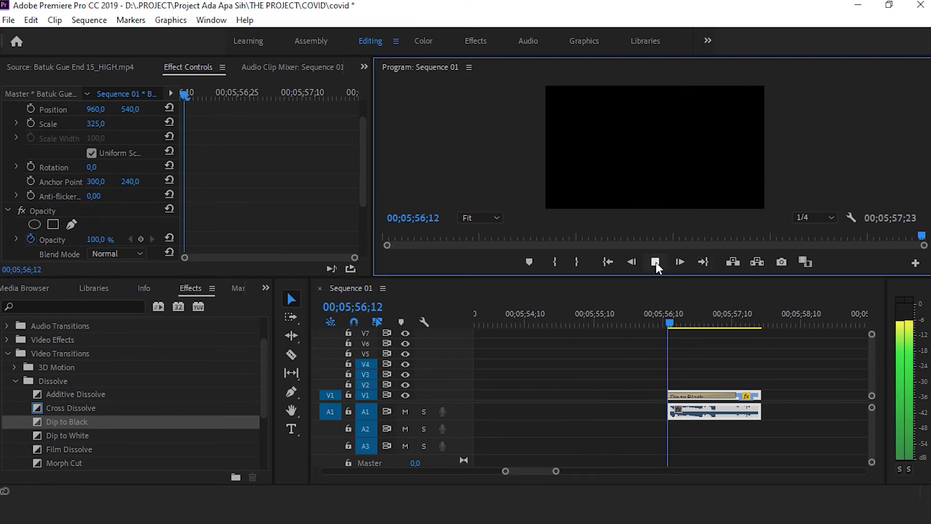
Preview the end of the sequence, then delete the existing Dip to Black transition.
{"action": "left_click", "coordinate": [665, 324]}
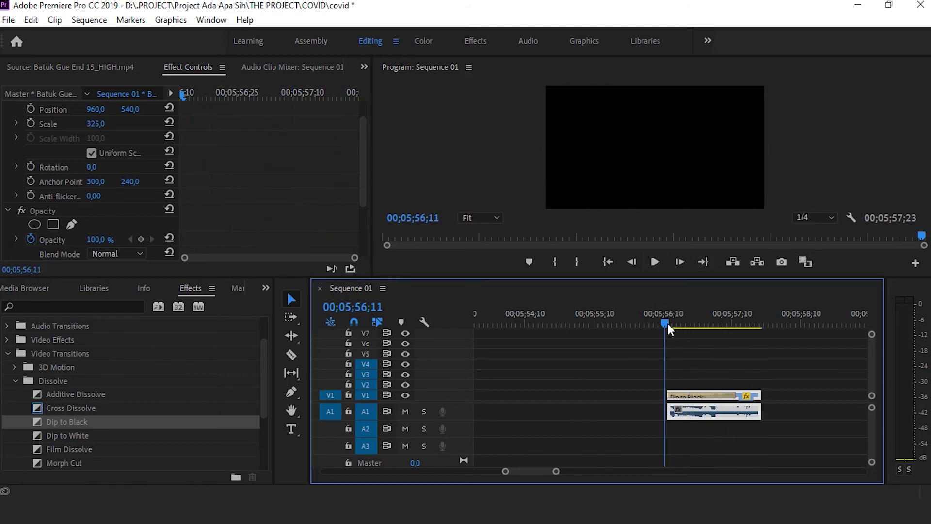
{"action": "left_click", "coordinate": [656, 261]}
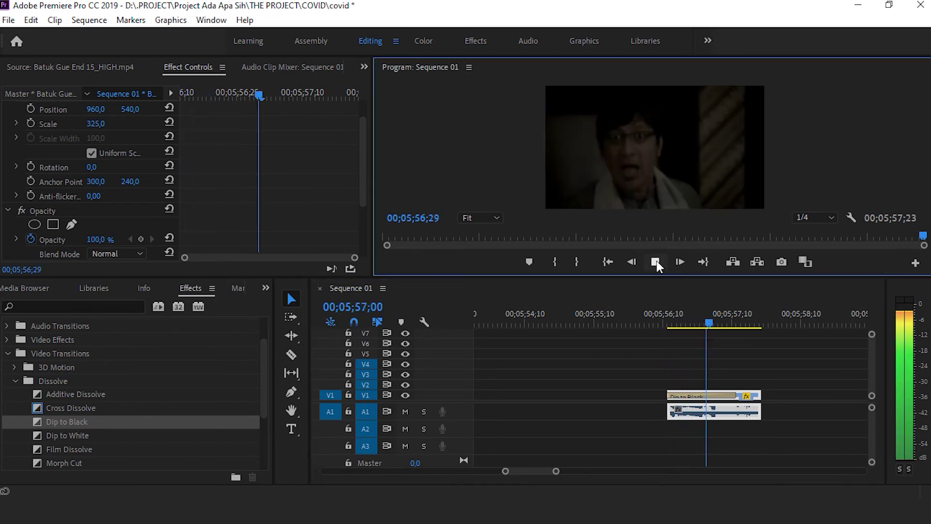
{"action": "left_click", "coordinate": [656, 262]}
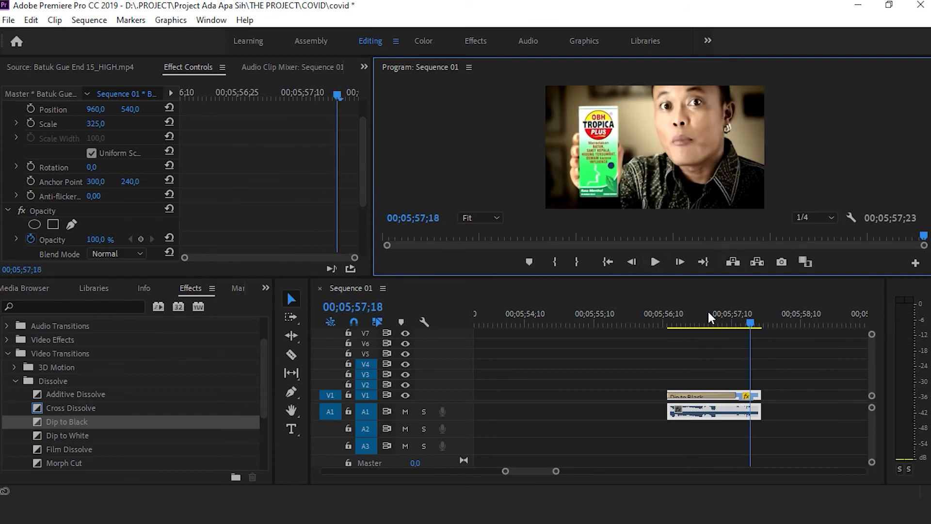
{"action": "left_click", "coordinate": [720, 391]}
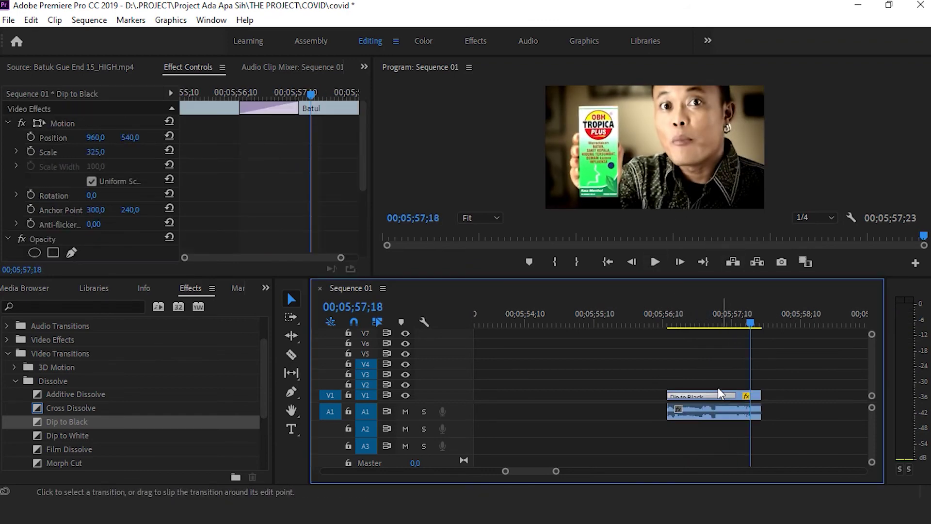
{"action": "key", "text": "Delete"}
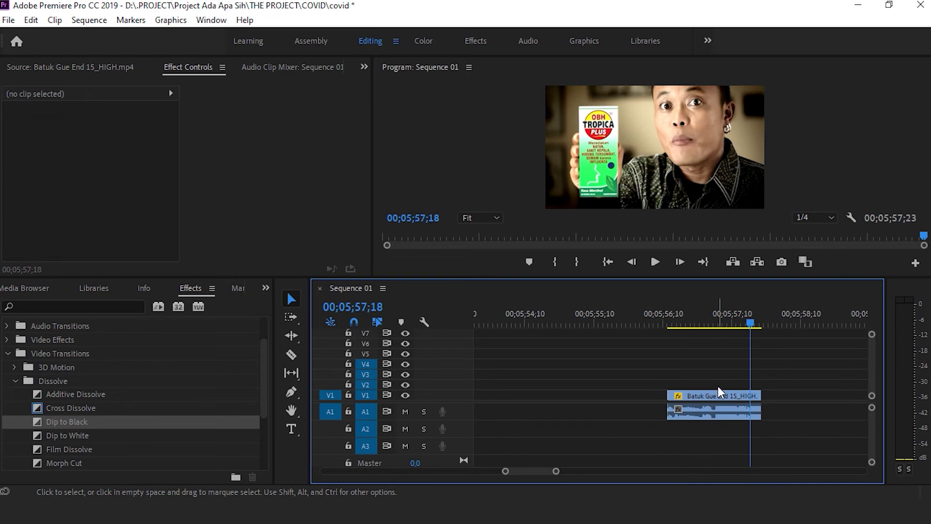
Reapply Dip to Black to the end clip and preview the fade from 00;05;56;12.
{"action": "mouse_move", "coordinate": [76, 429]}
{"action": "left_mouse_down"}
{"action": "mouse_move", "coordinate": [667, 391]}
{"action": "mouse_move", "coordinate": [758, 396]}
{"action": "left_mouse_up"}
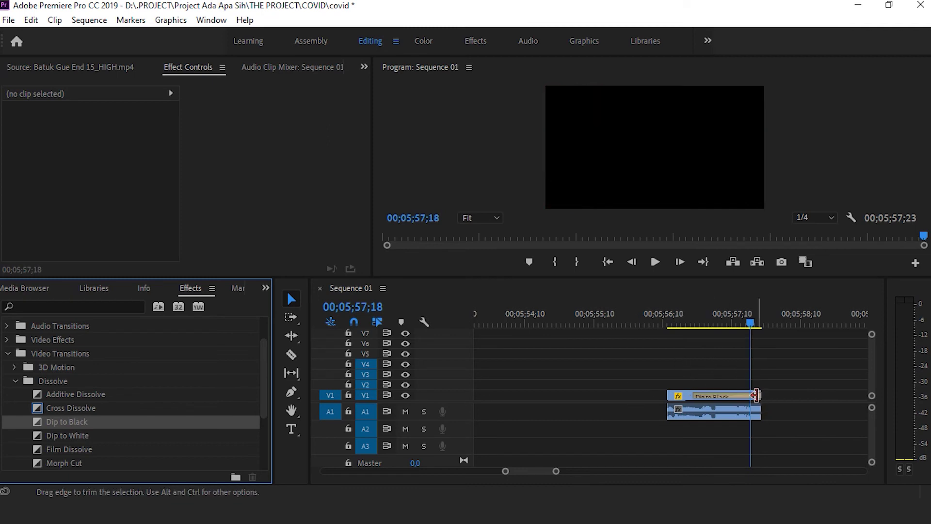
{"action": "left_click", "coordinate": [668, 323]}
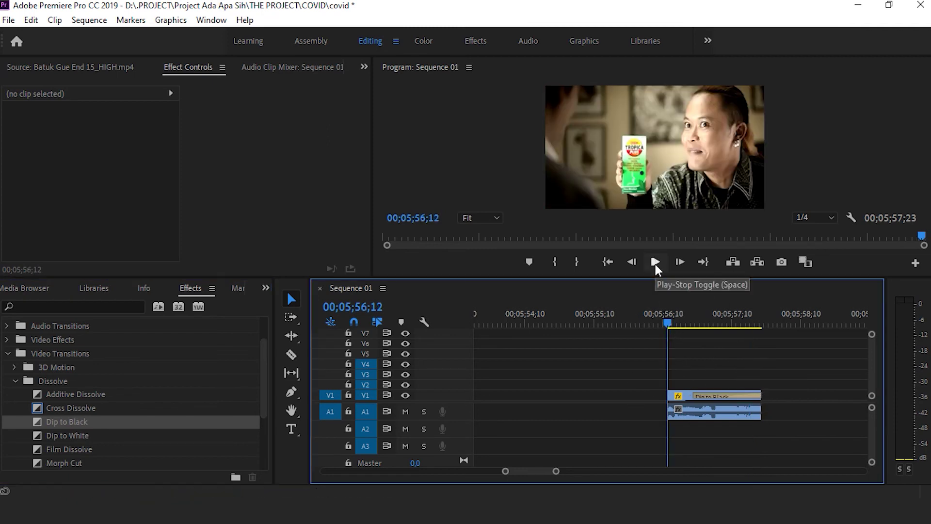
{"action": "left_click", "coordinate": [655, 261]}
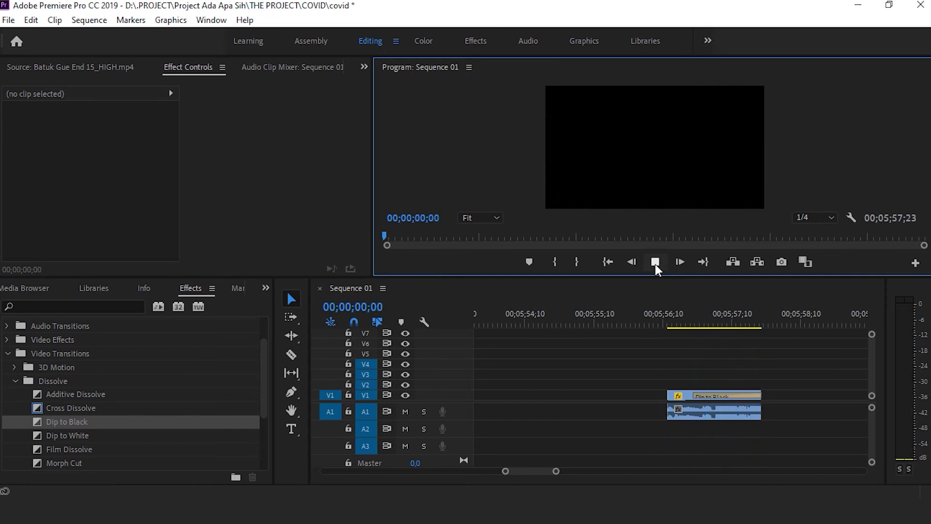
{"action": "left_click", "coordinate": [655, 261]}
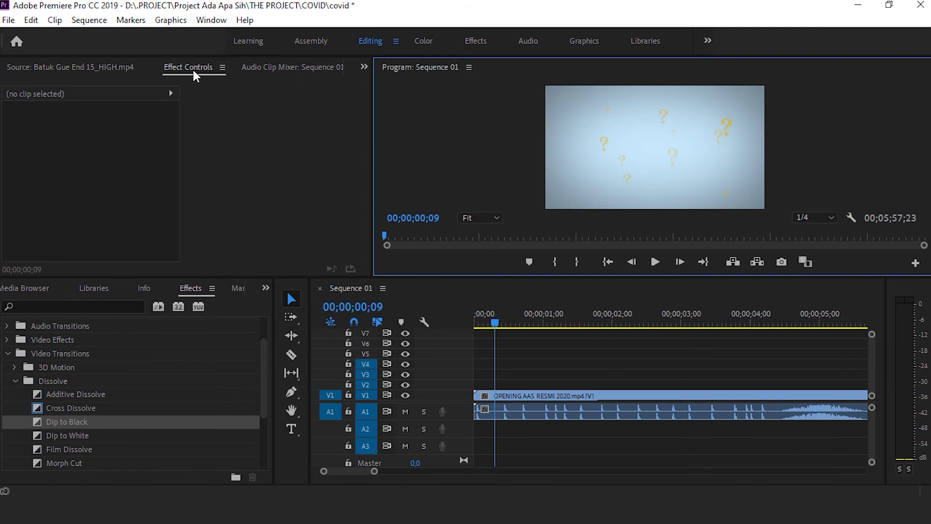
Undock Effect Controls from its group and redock it as its own panel left of the Program monitor.
{"action": "mouse_move", "coordinate": [192, 70]}
{"action": "left_mouse_down"}
{"action": "mouse_move", "coordinate": [290, 63]}
{"action": "mouse_move", "coordinate": [241, 322]}
{"action": "mouse_move", "coordinate": [206, 316]}
{"action": "mouse_move", "coordinate": [428, 152]}
{"action": "left_mouse_up"}
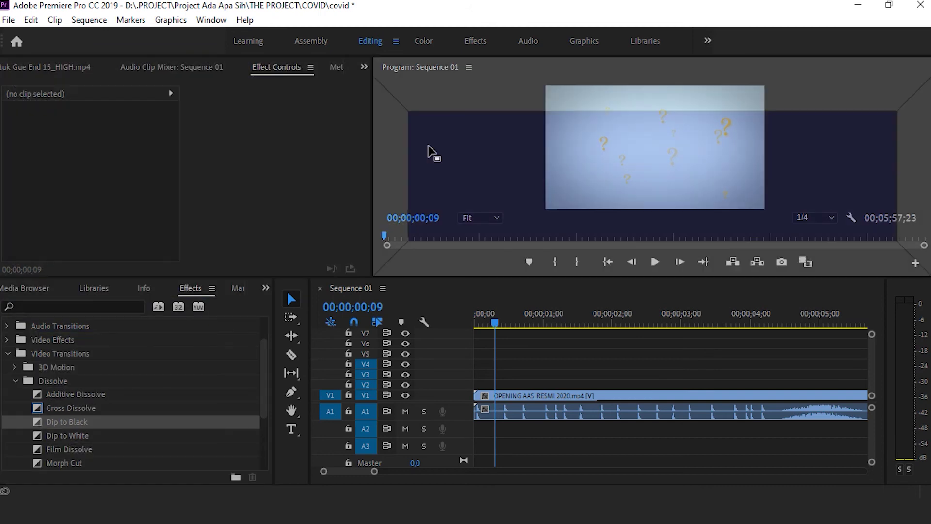
{"action": "left_click_drag", "start_coordinate": [406, 121], "coordinate": [248, 374]}
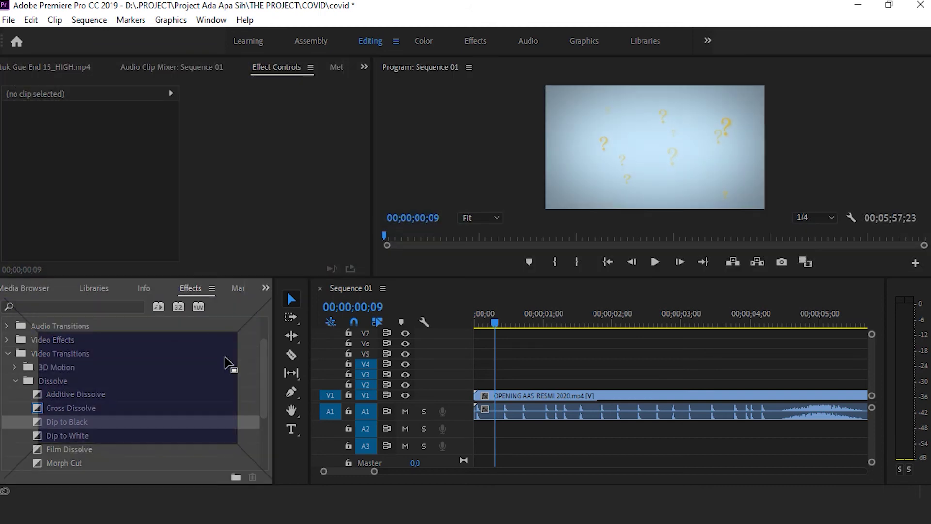
{"action": "left_click_drag", "start_coordinate": [249, 376], "coordinate": [249, 375]}
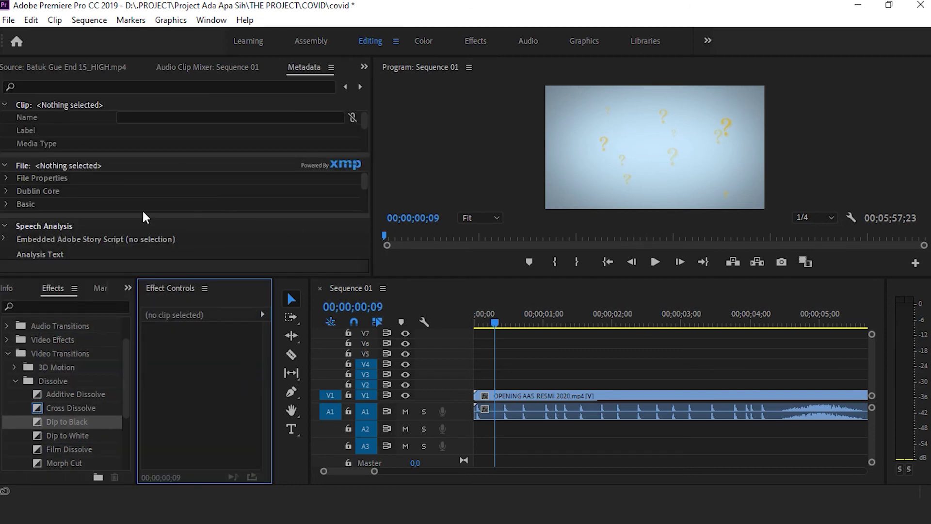
{"action": "left_click_drag", "start_coordinate": [173, 292], "coordinate": [451, 153]}
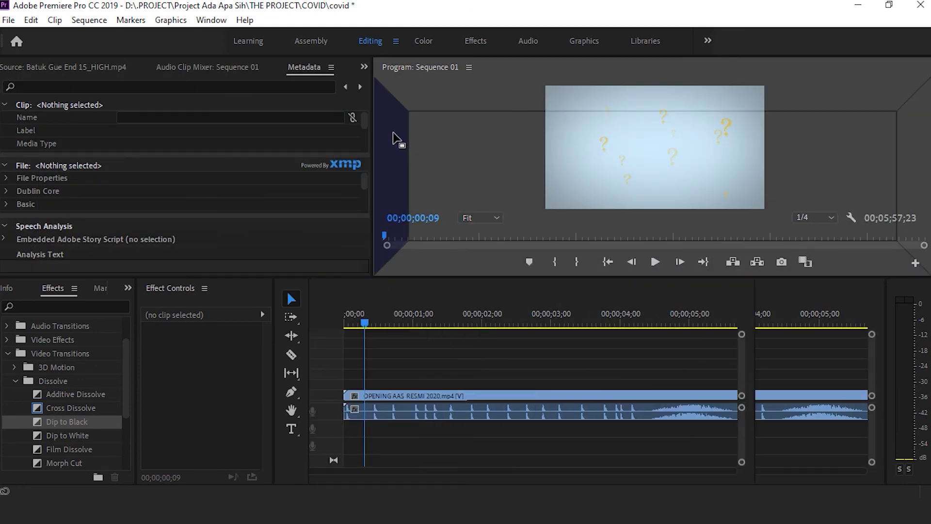
{"action": "left_click_drag", "start_coordinate": [451, 153], "coordinate": [395, 139]}
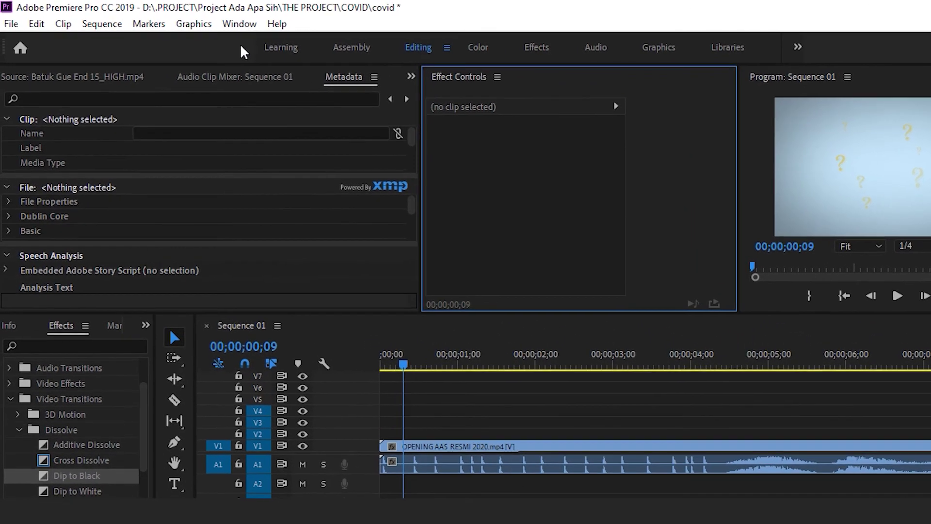
{"action": "left_click", "coordinate": [211, 19]}
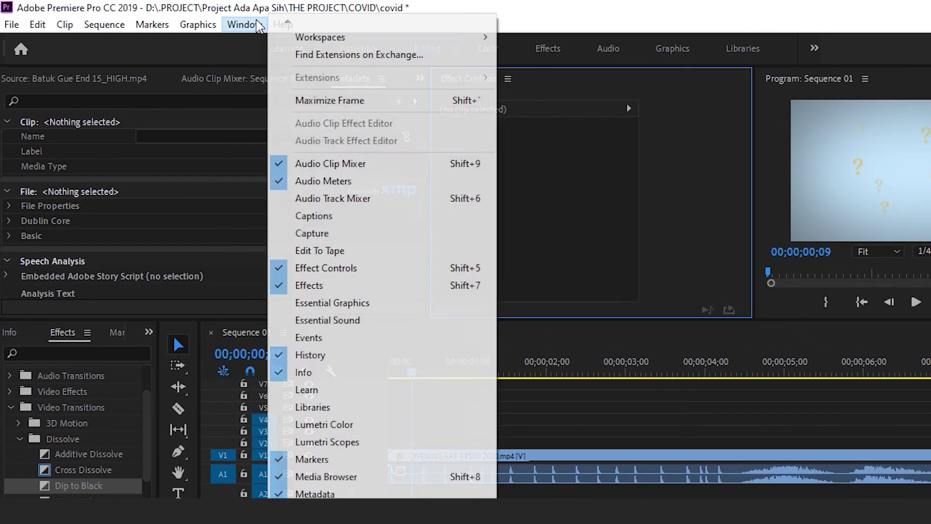
{"action": "mouse_move", "coordinate": [446, 38]}
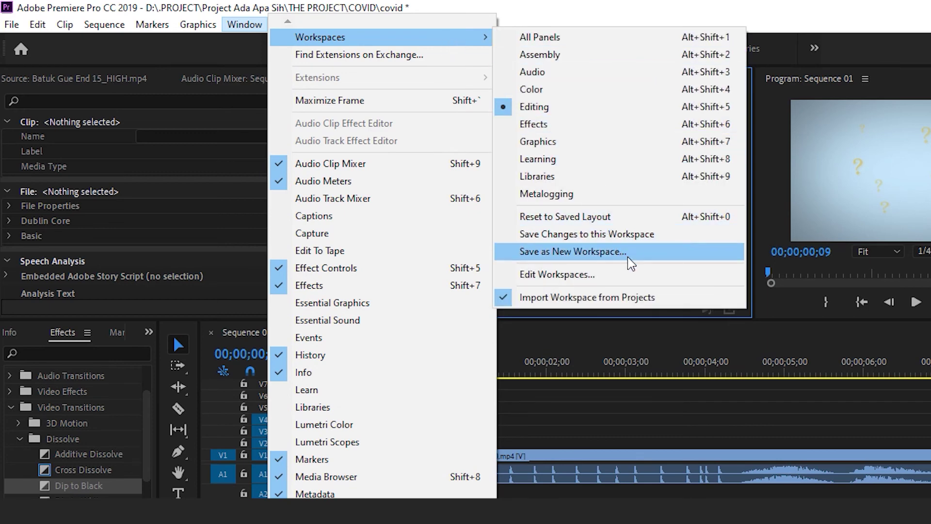
{"action": "left_click", "coordinate": [630, 261]}
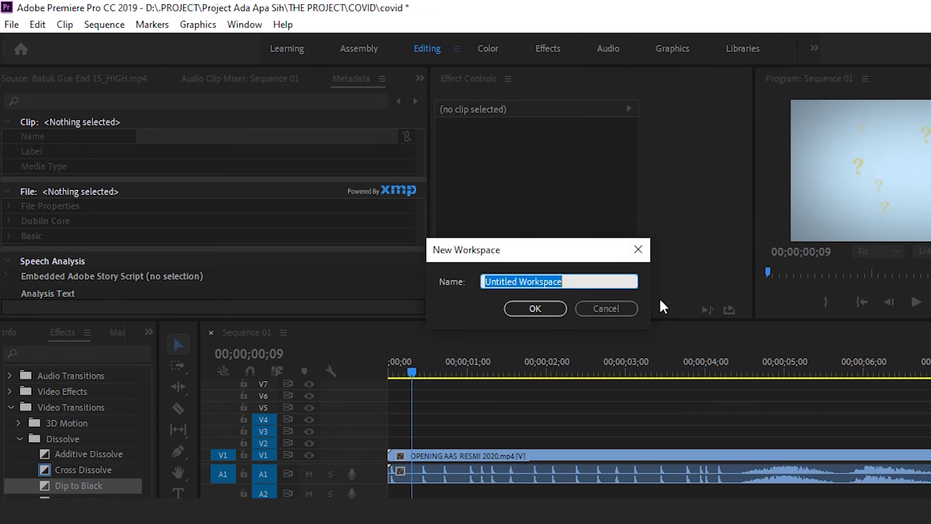
{"action": "left_click", "coordinate": [638, 249]}
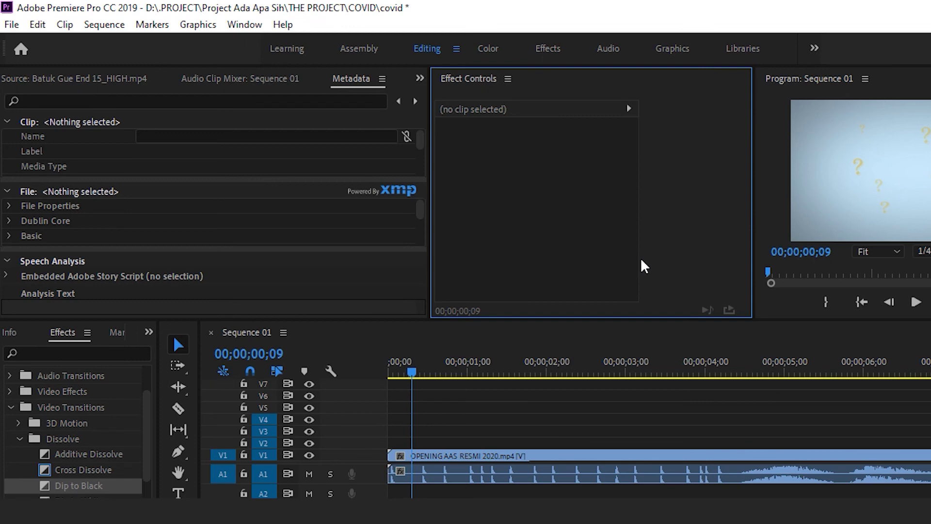
{"action": "left_click", "coordinate": [257, 28]}
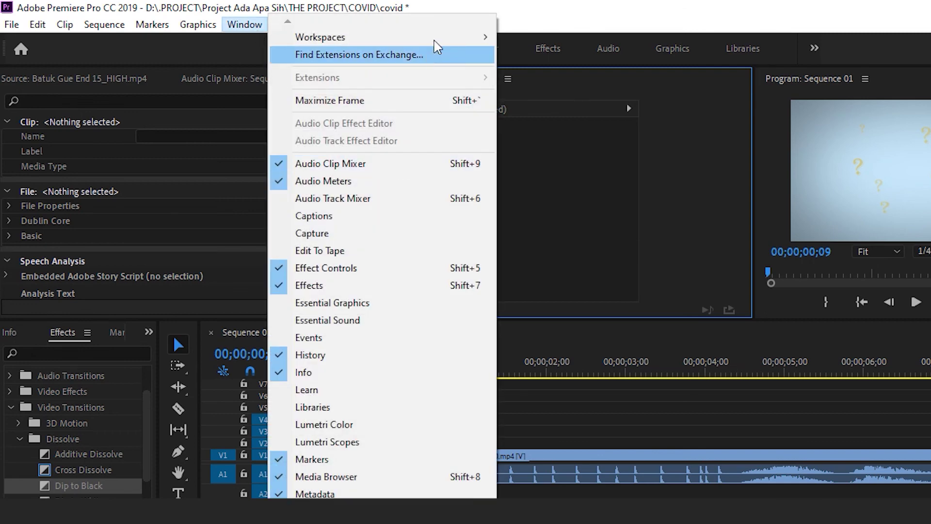
{"action": "mouse_move", "coordinate": [435, 40]}
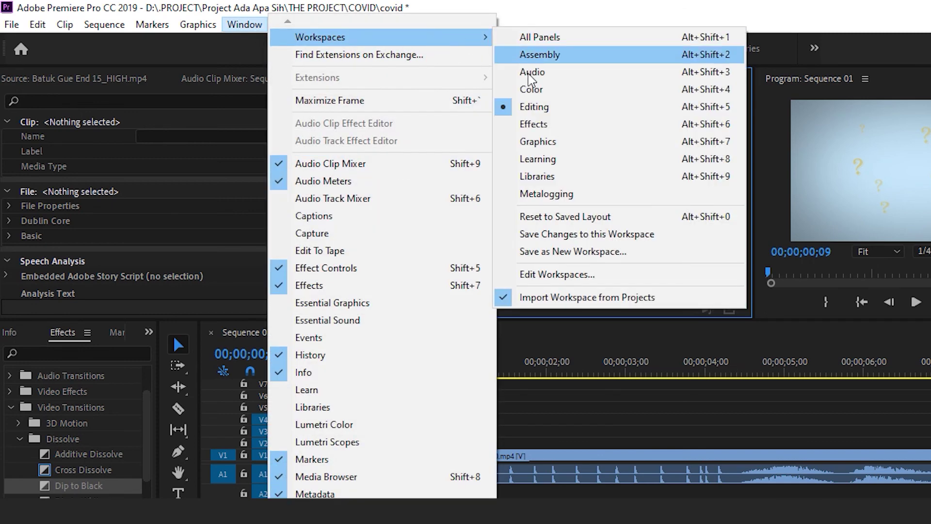
{"action": "left_click", "coordinate": [604, 216]}
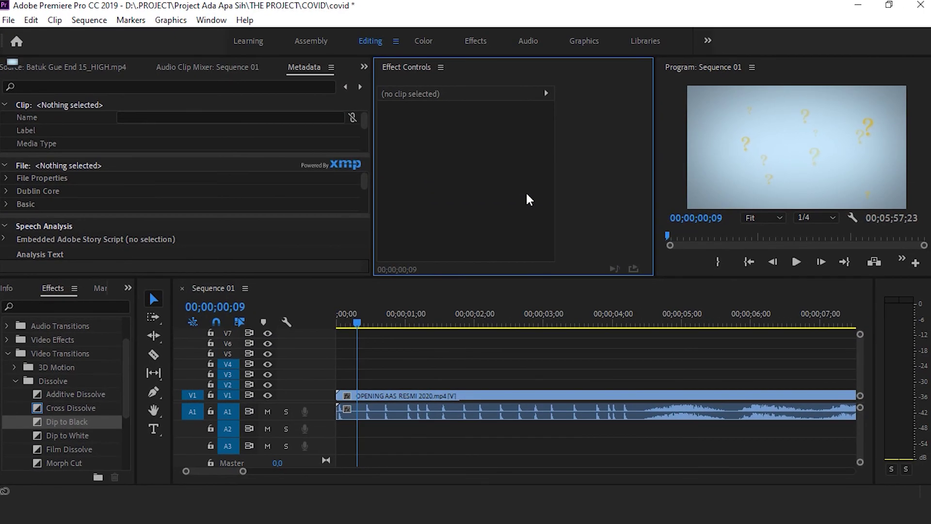